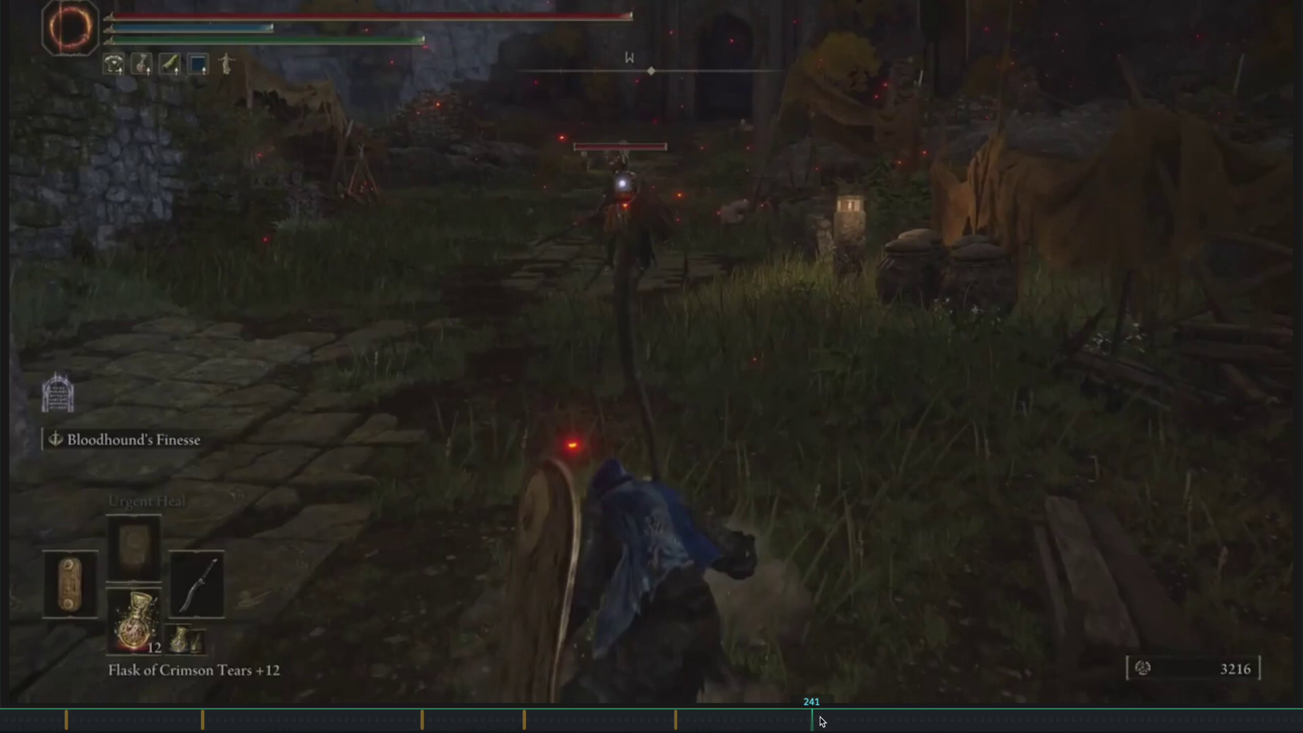
- Scrub through the gameplay reference clip and examine the forward dodge roll around frames 83 to 123
left_click(71, 716)
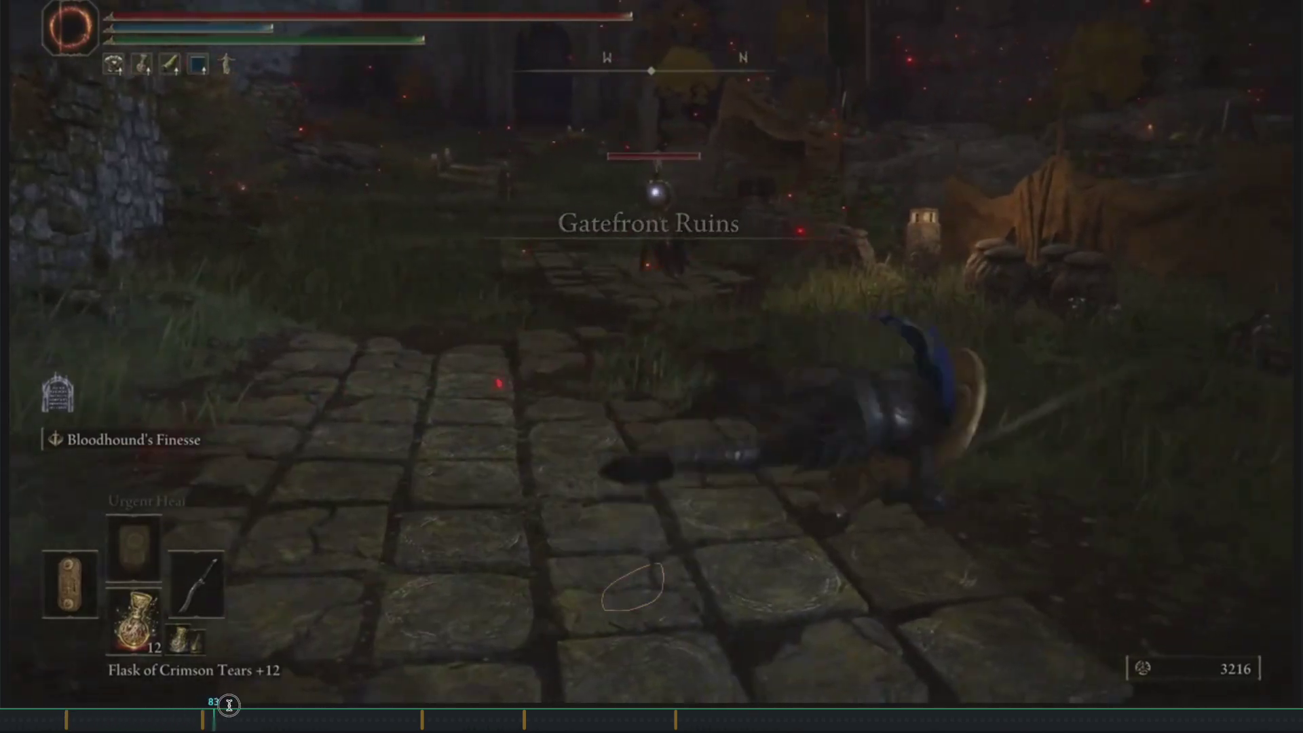
mouse_move(364, 703)
left_mouse_down()
mouse_move(172, 706)
mouse_move(365, 706)
left_mouse_up()
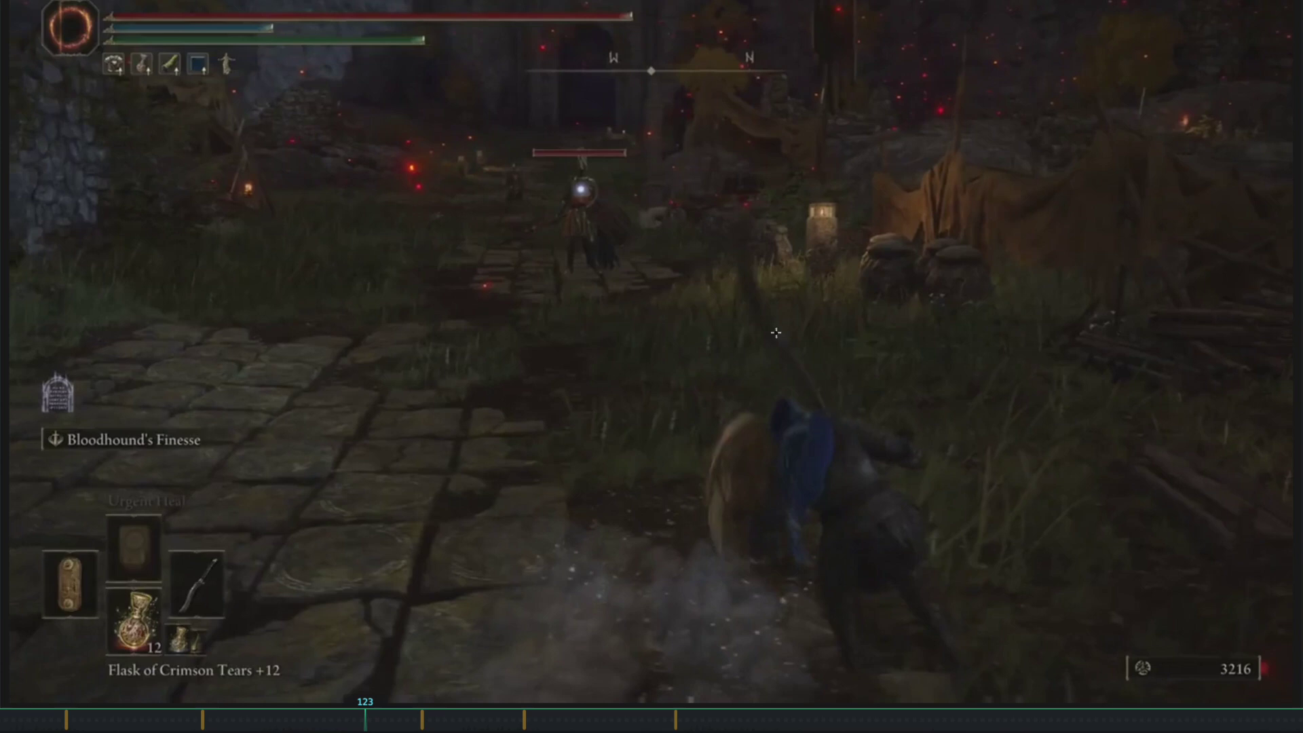
mouse_move(776, 332)
left_mouse_down()
mouse_move(662, 522)
mouse_move(662, 570)
mouse_move(692, 562)
left_mouse_up()
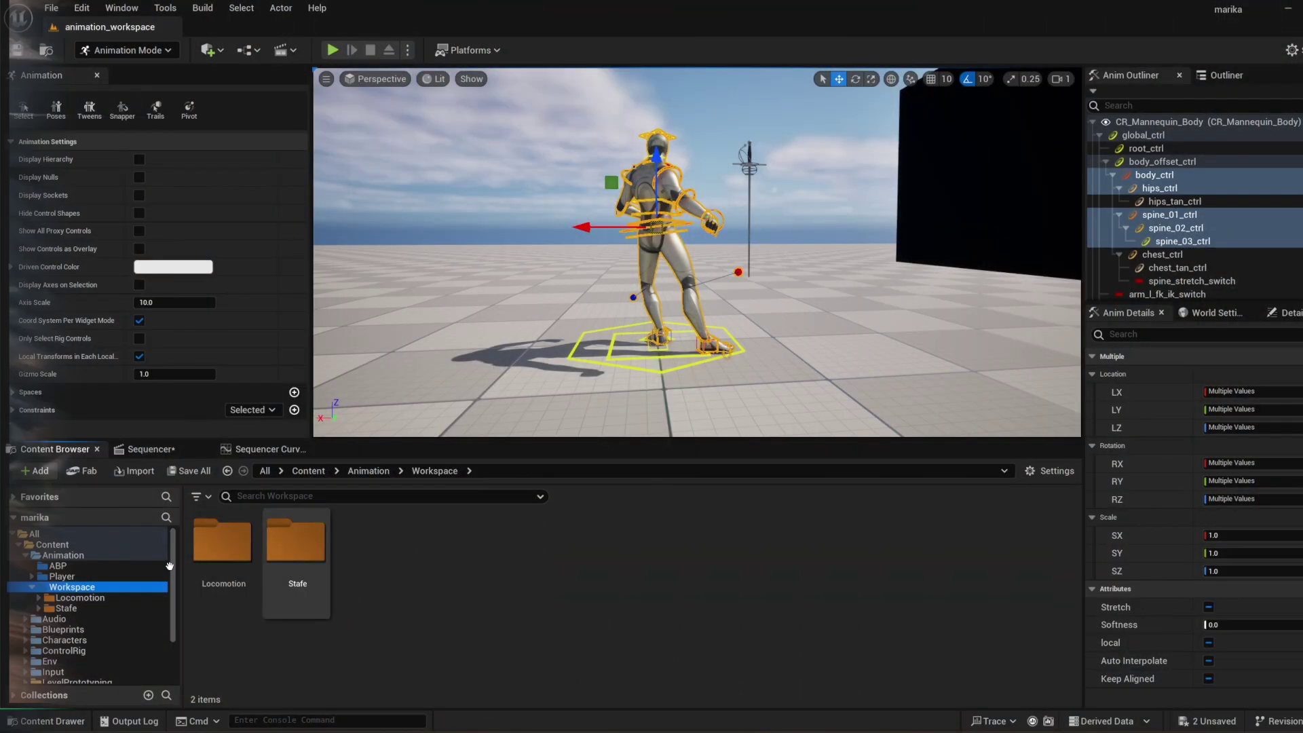
- Create a folder named Dodge inside the Animation/Workspace folder
right_click(367, 540)
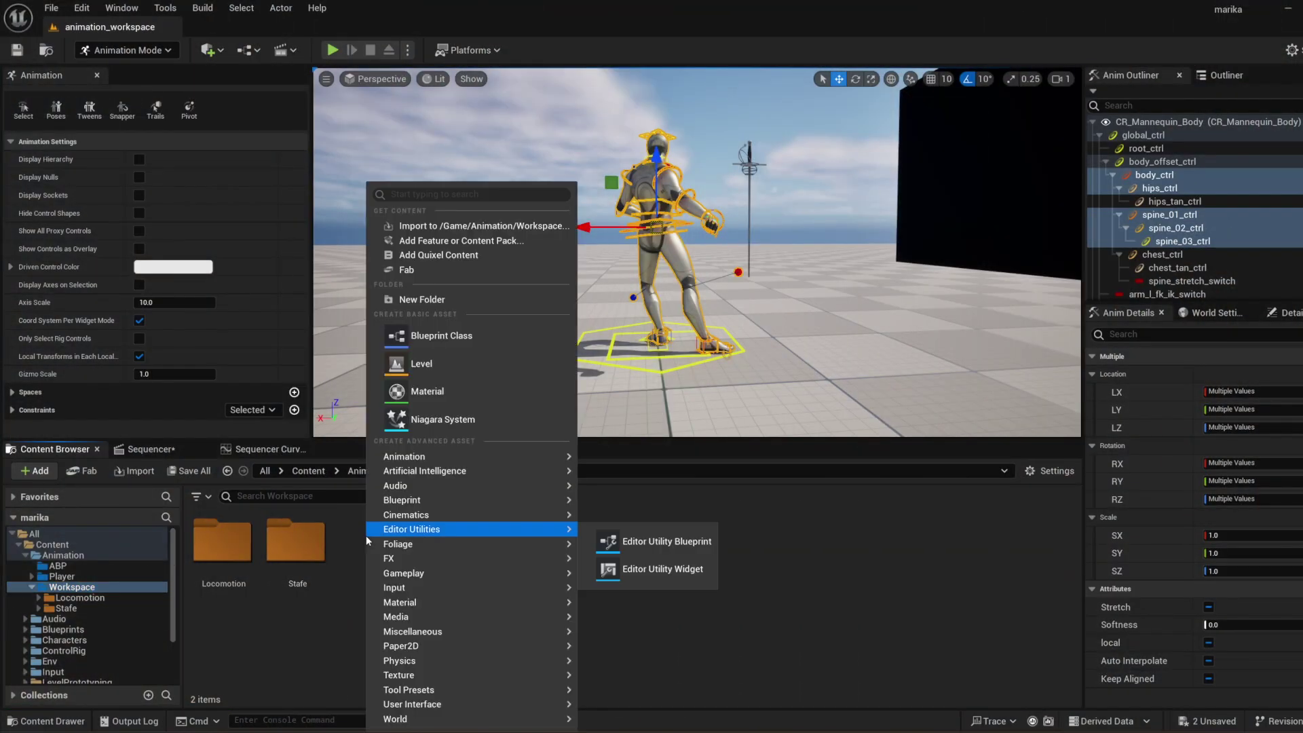
left_click(443, 296)
type("Dodge")
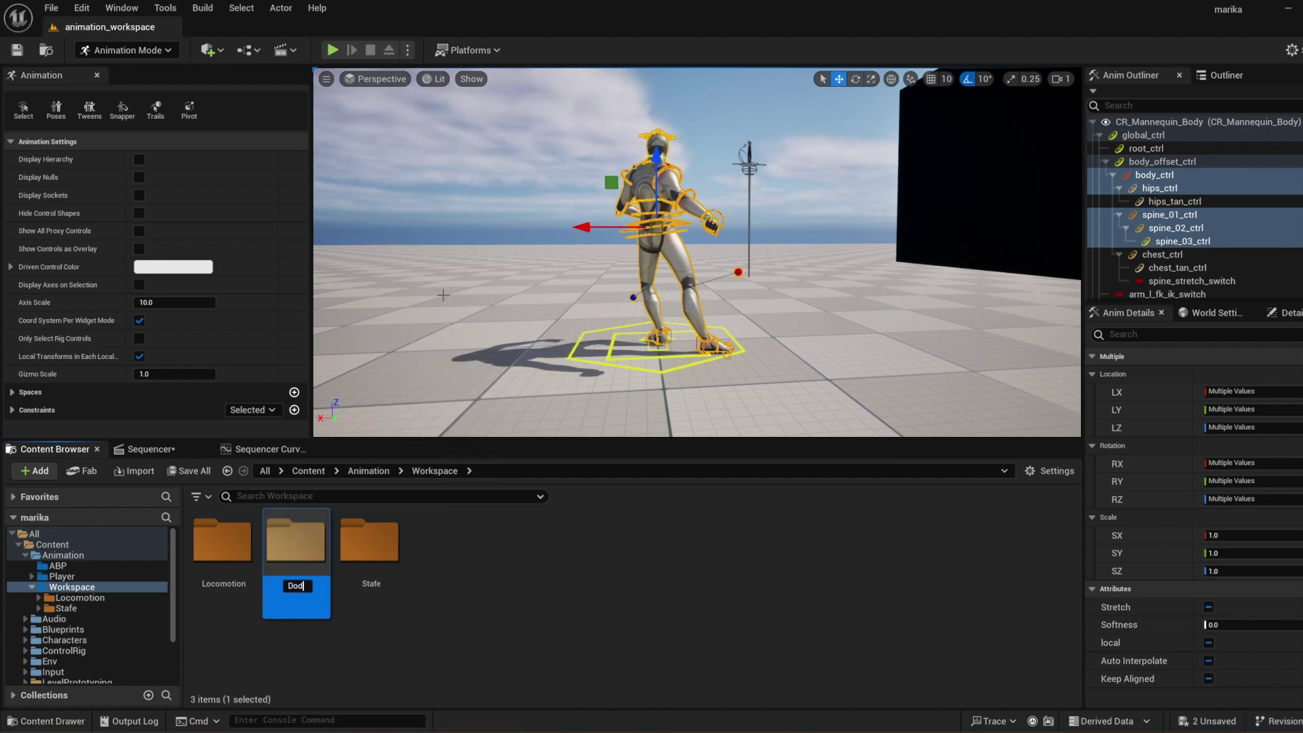
key("Return")
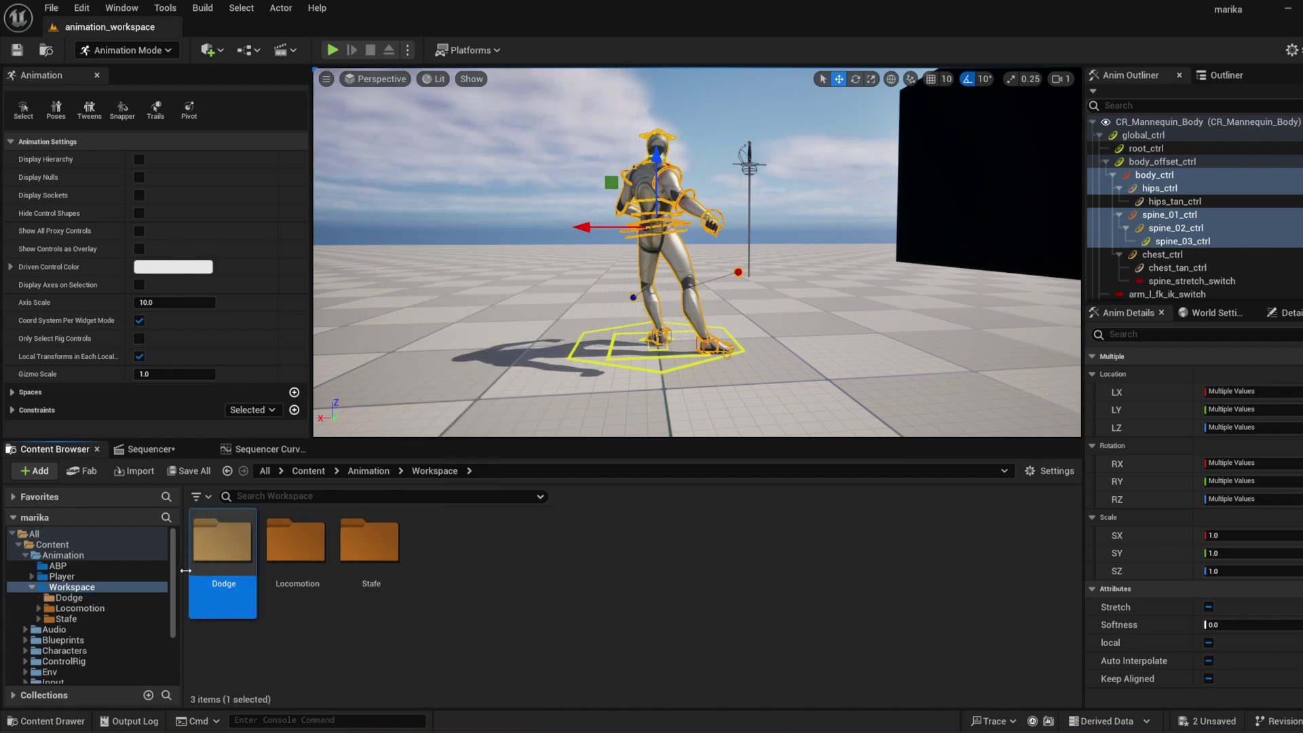
- Create a Level Sequence named DodgeForward inside the Dodge folder
right_click(228, 553)
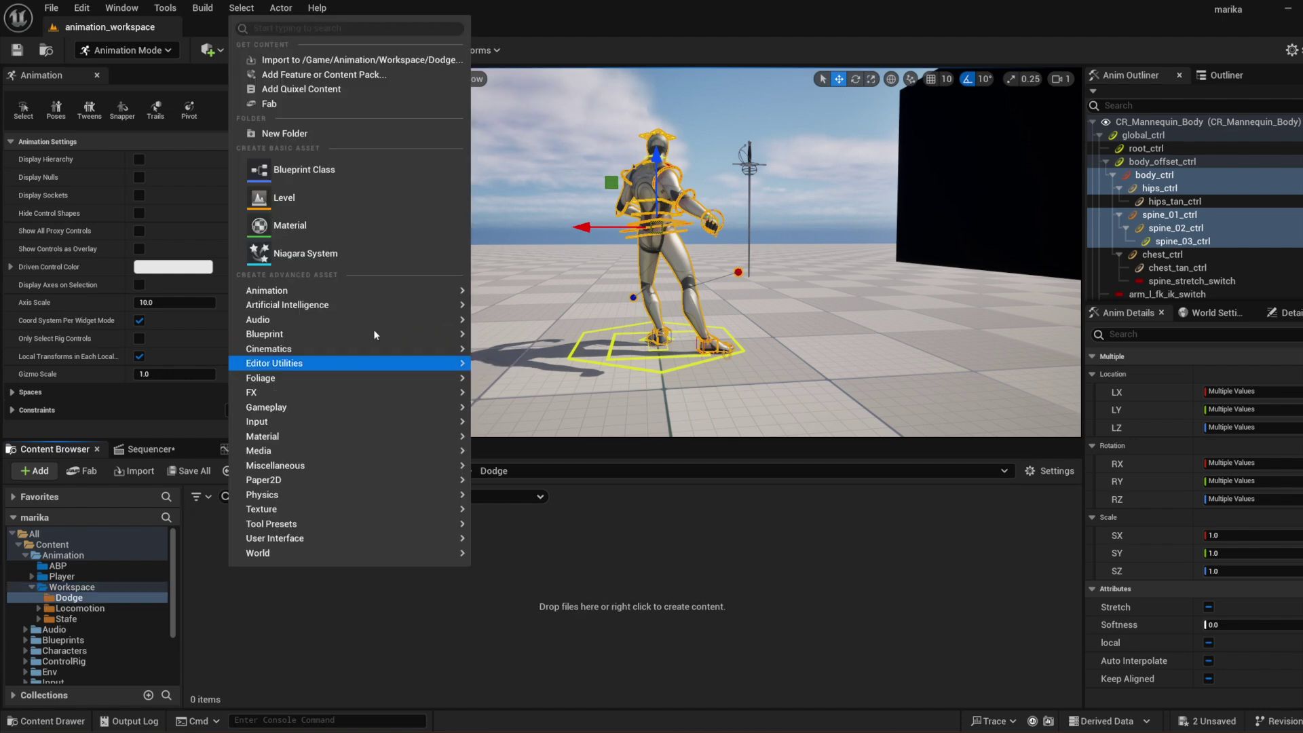
mouse_move(406, 305)
mouse_move(372, 349)
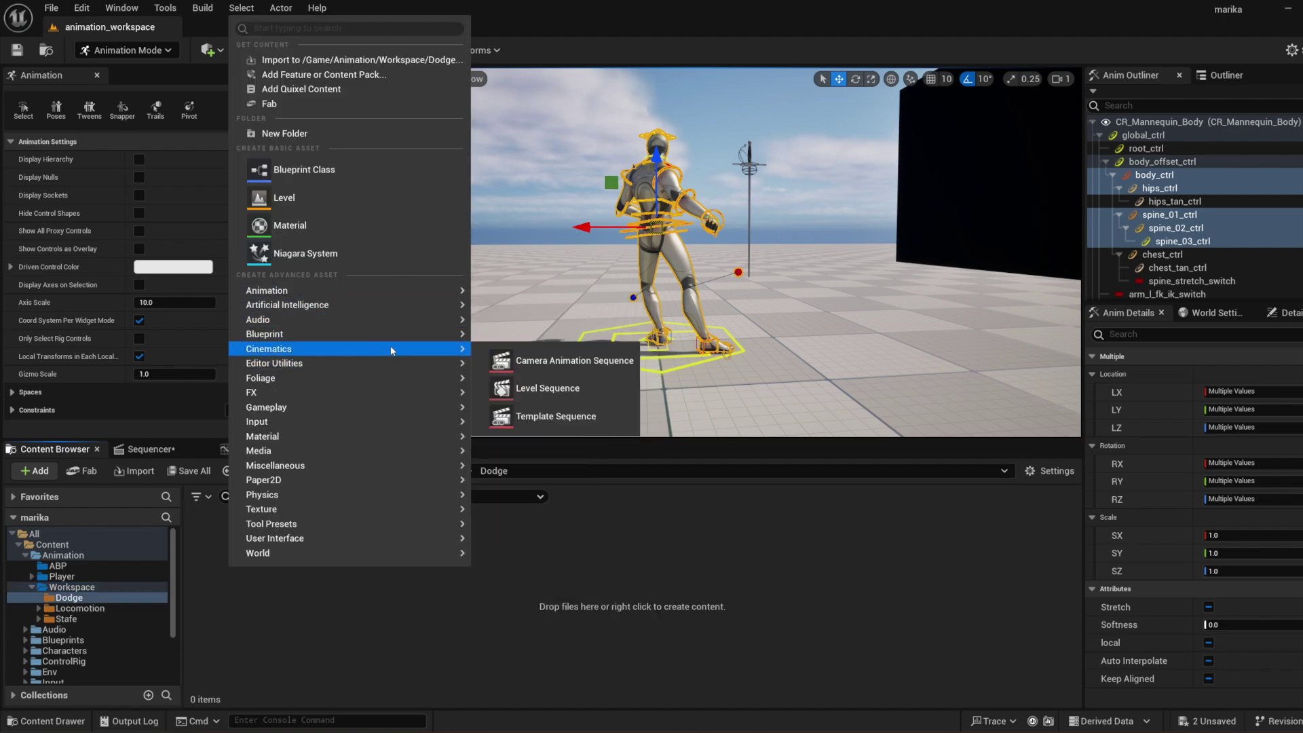
left_click(563, 381)
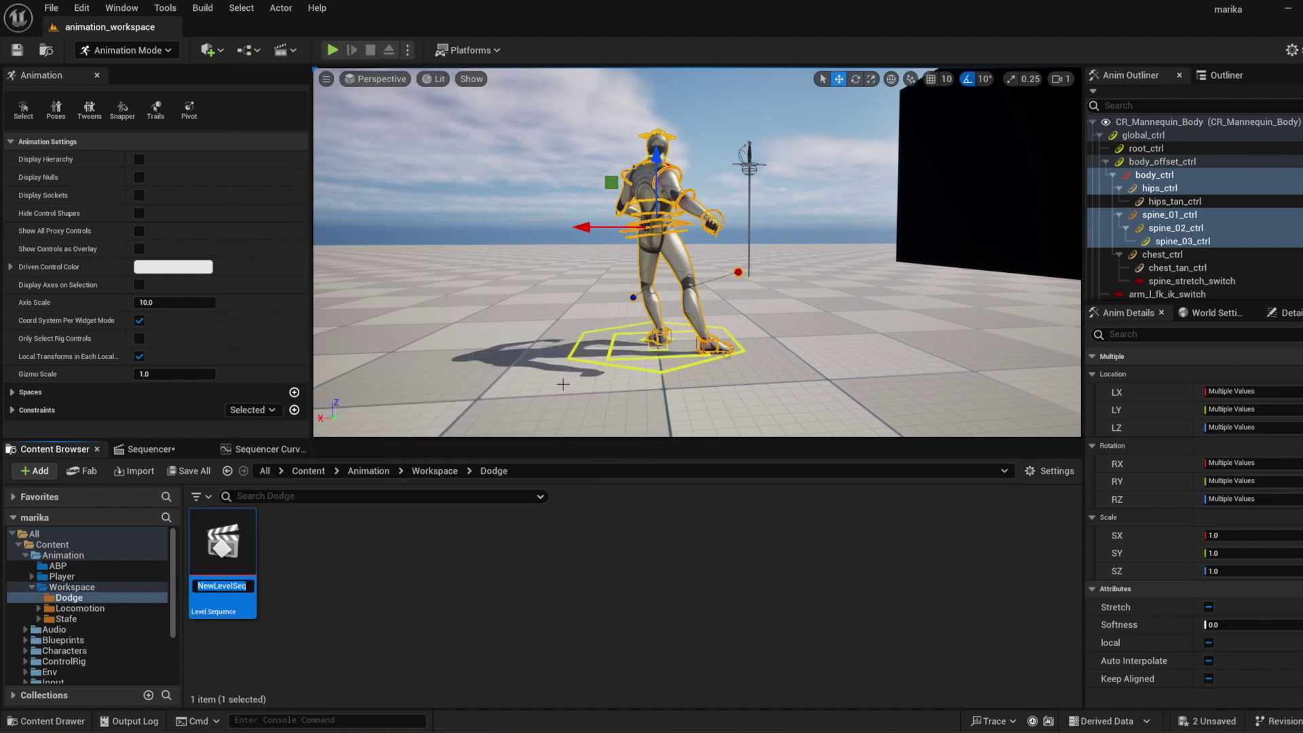
type("Dd")
key("BackSpace")
type("odg")
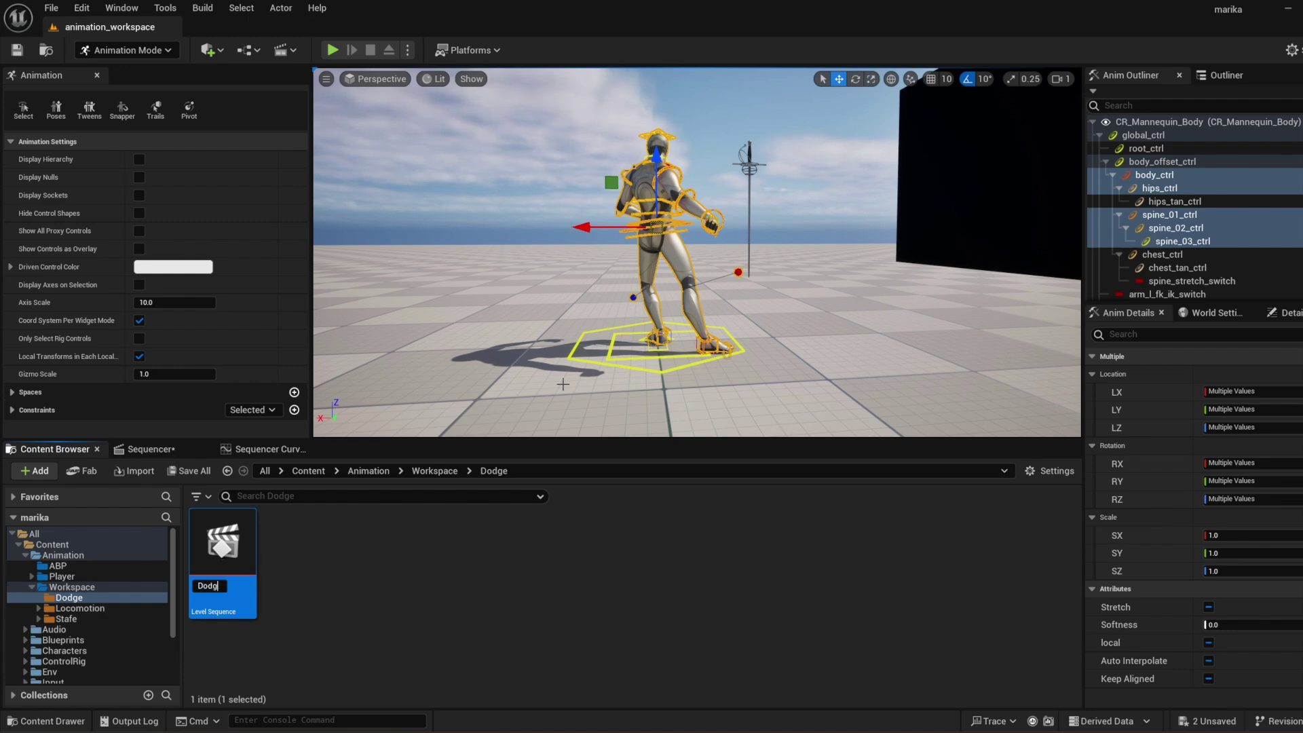
type("eForward")
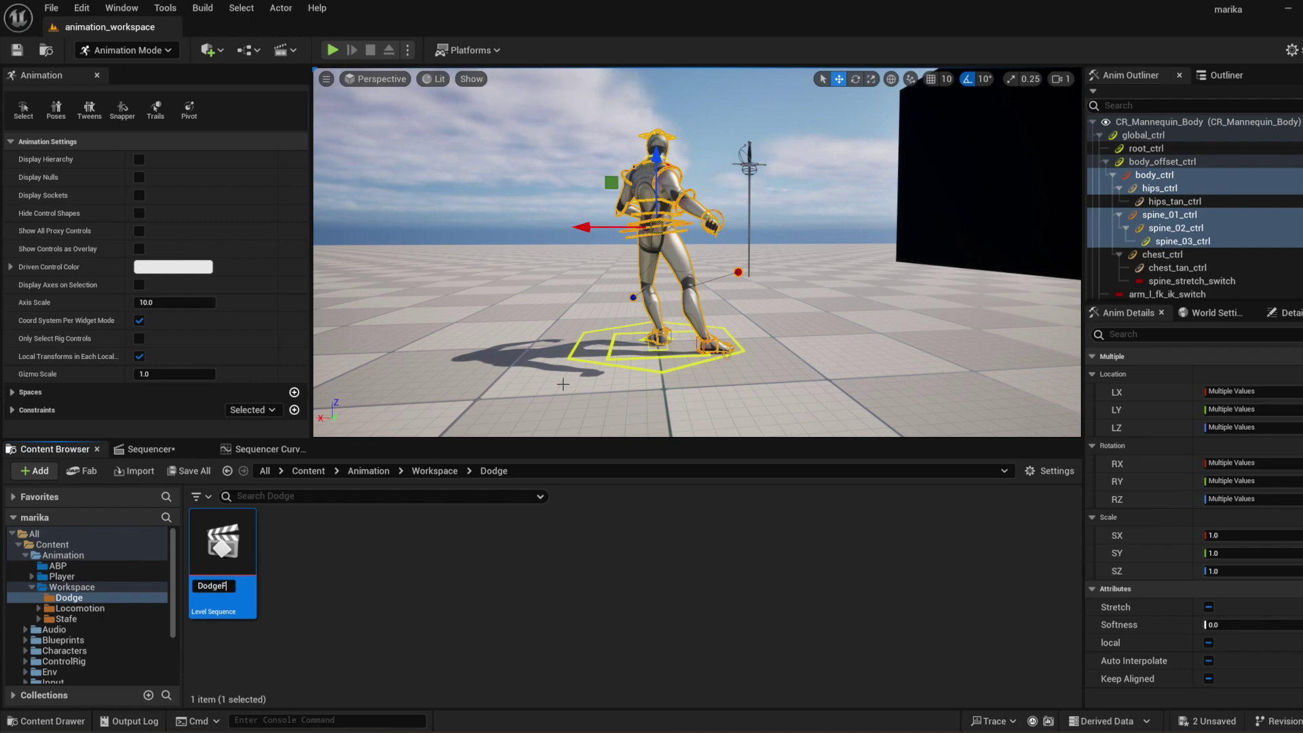
key("Return")
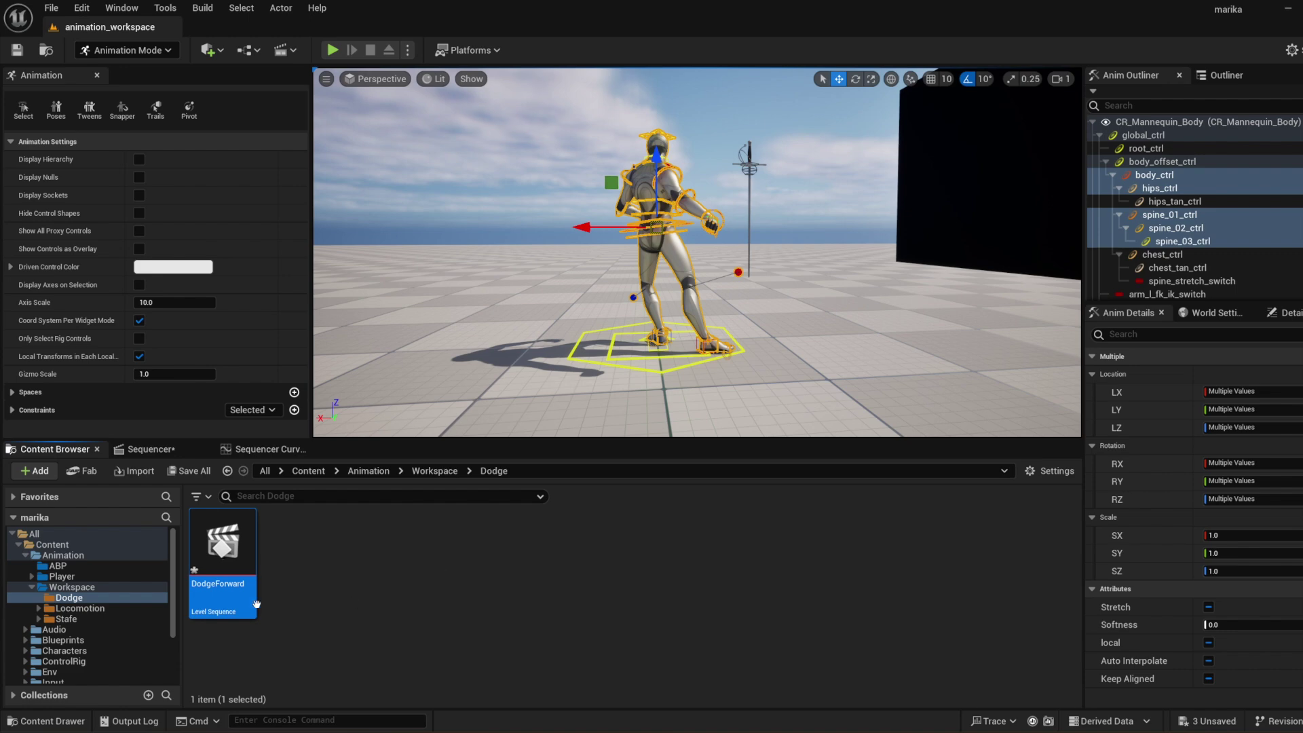
- Open the DodgeForward sequence and add the CR_Mannequin_Body actor to it
double_click(228, 597)
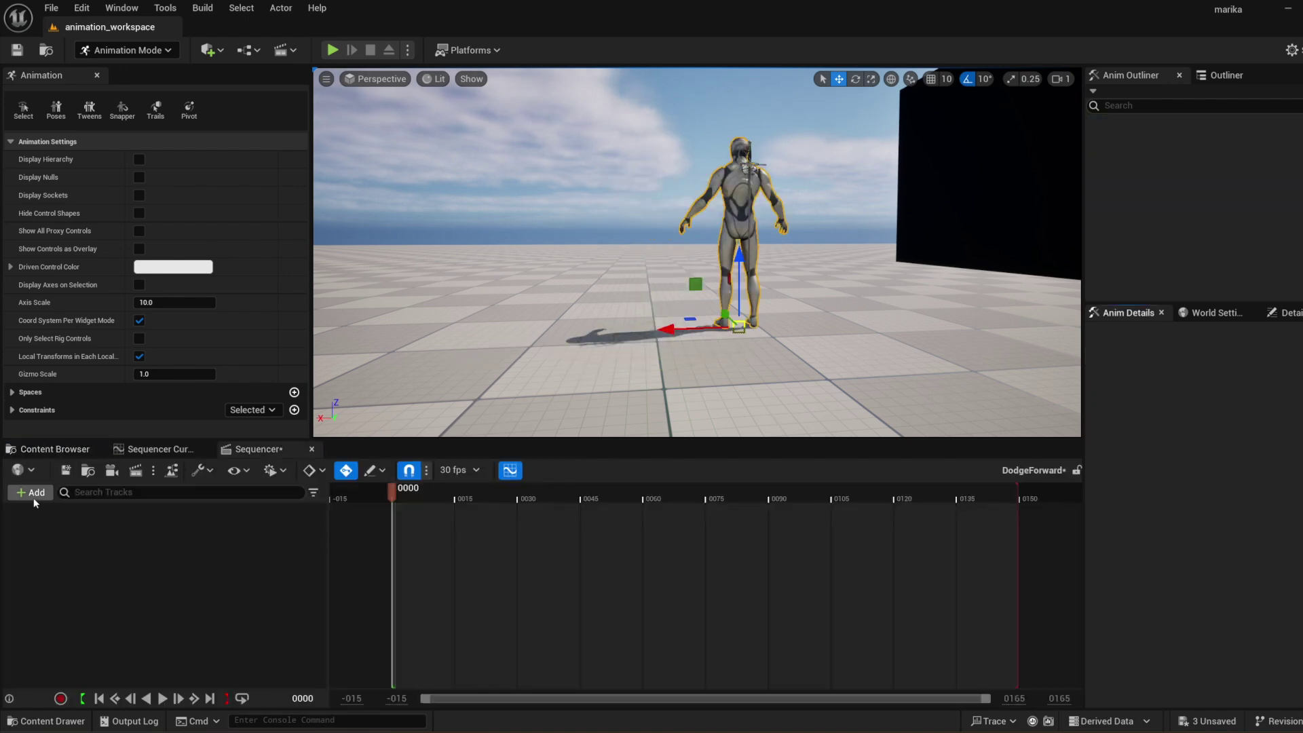
left_click(34, 498)
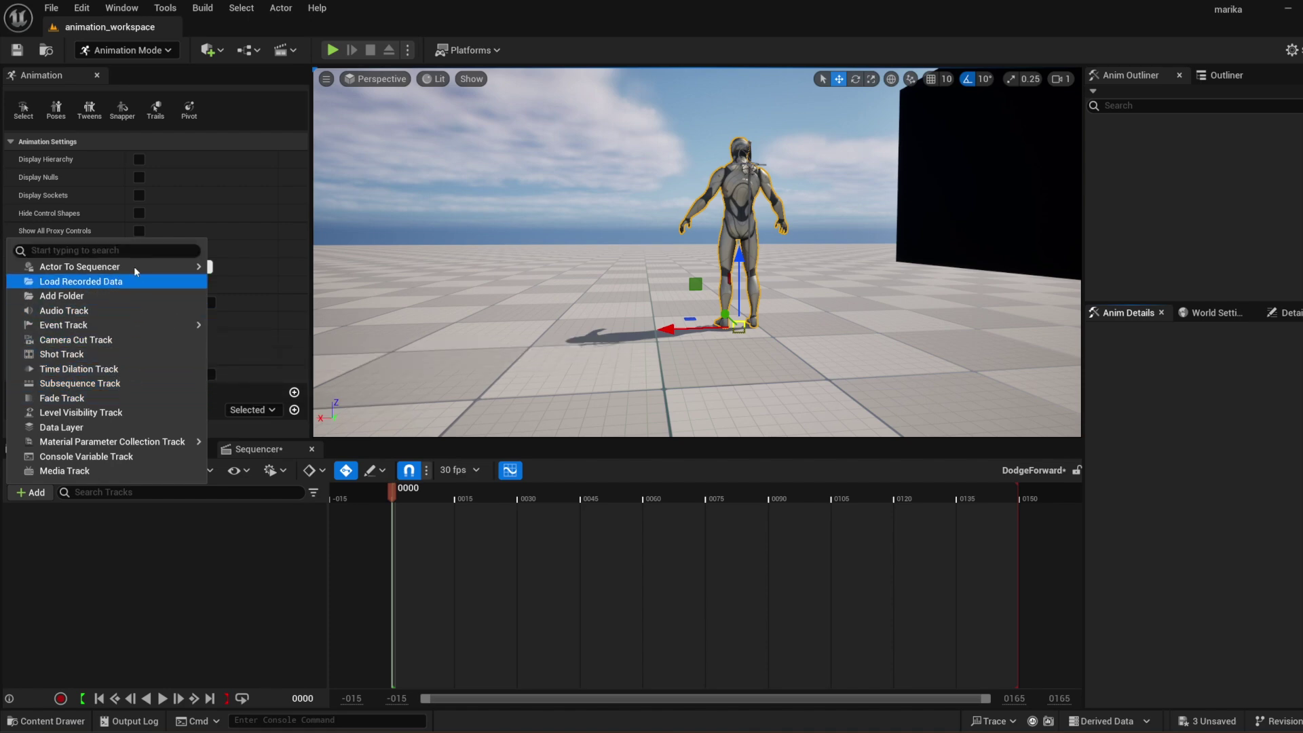
mouse_move(136, 267)
left_click(298, 267)
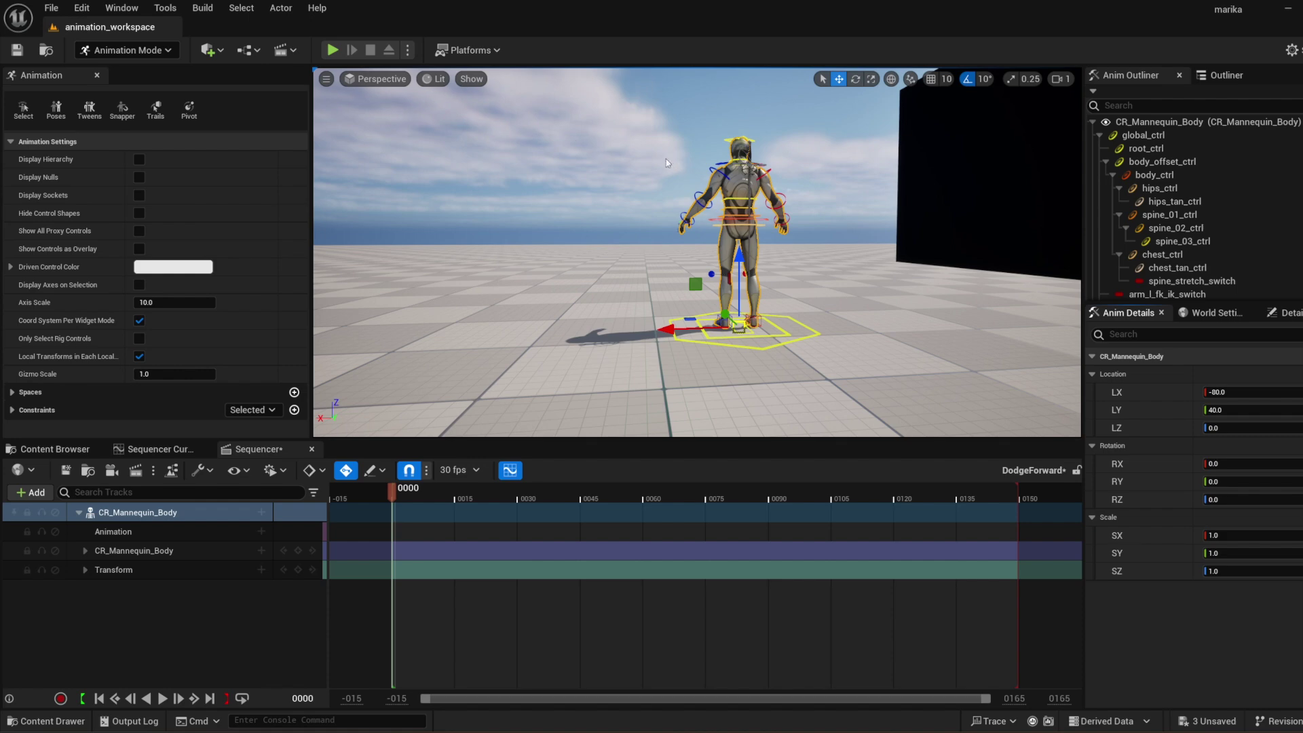
- Apply the saved Idle_combat pose to the mannequin rig and key all posed controls at frame 0
left_click(66, 115)
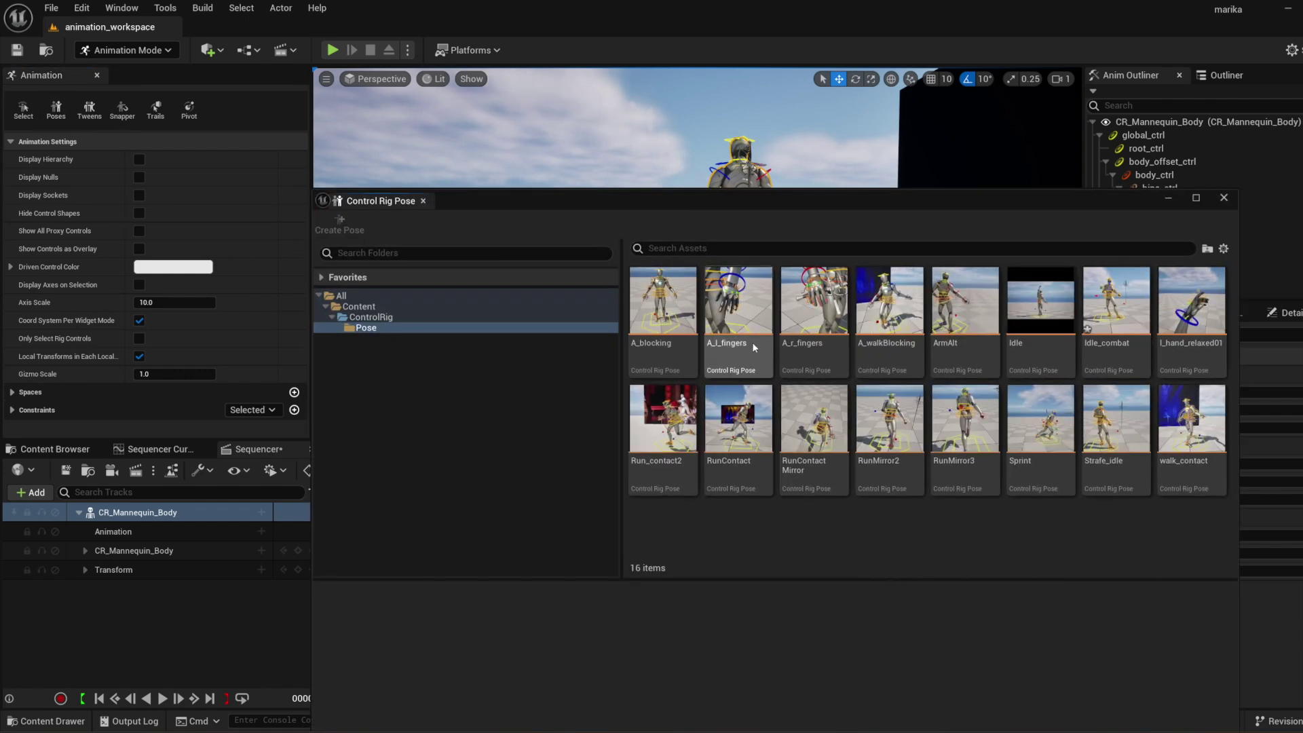
left_click(1125, 345)
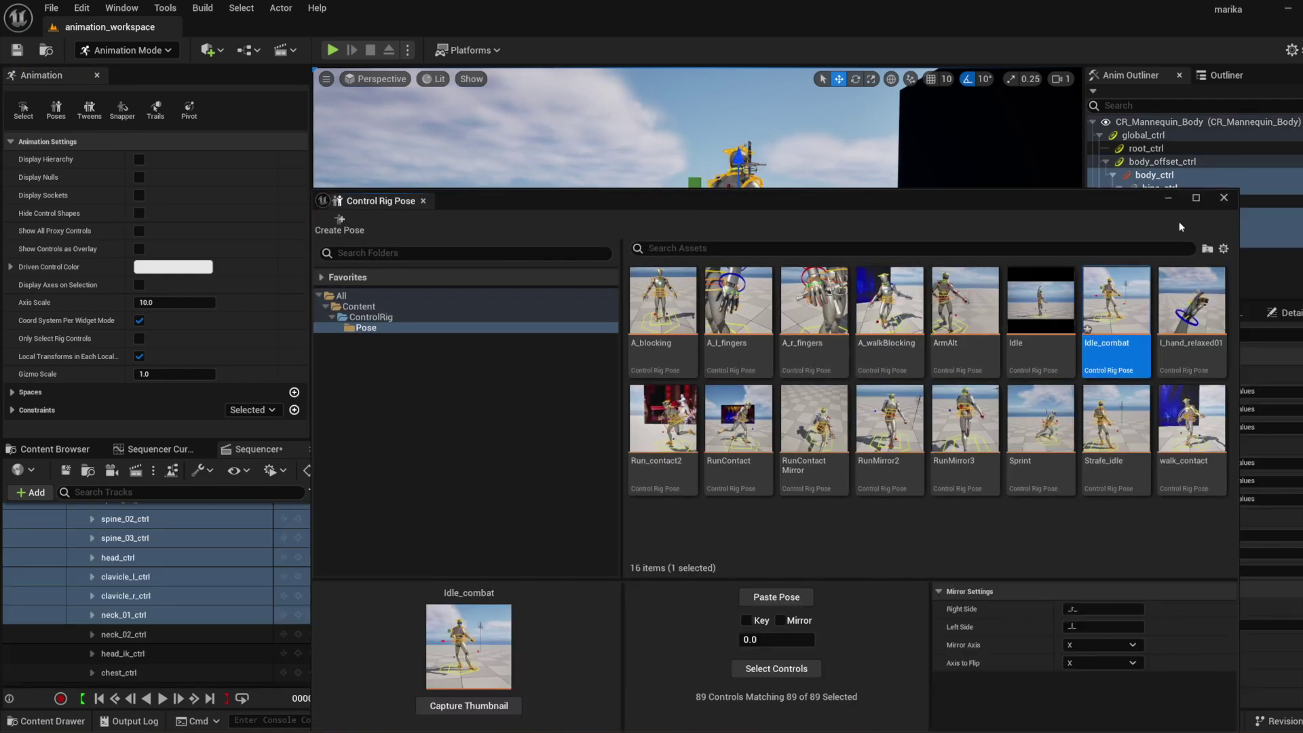
left_click(1168, 198)
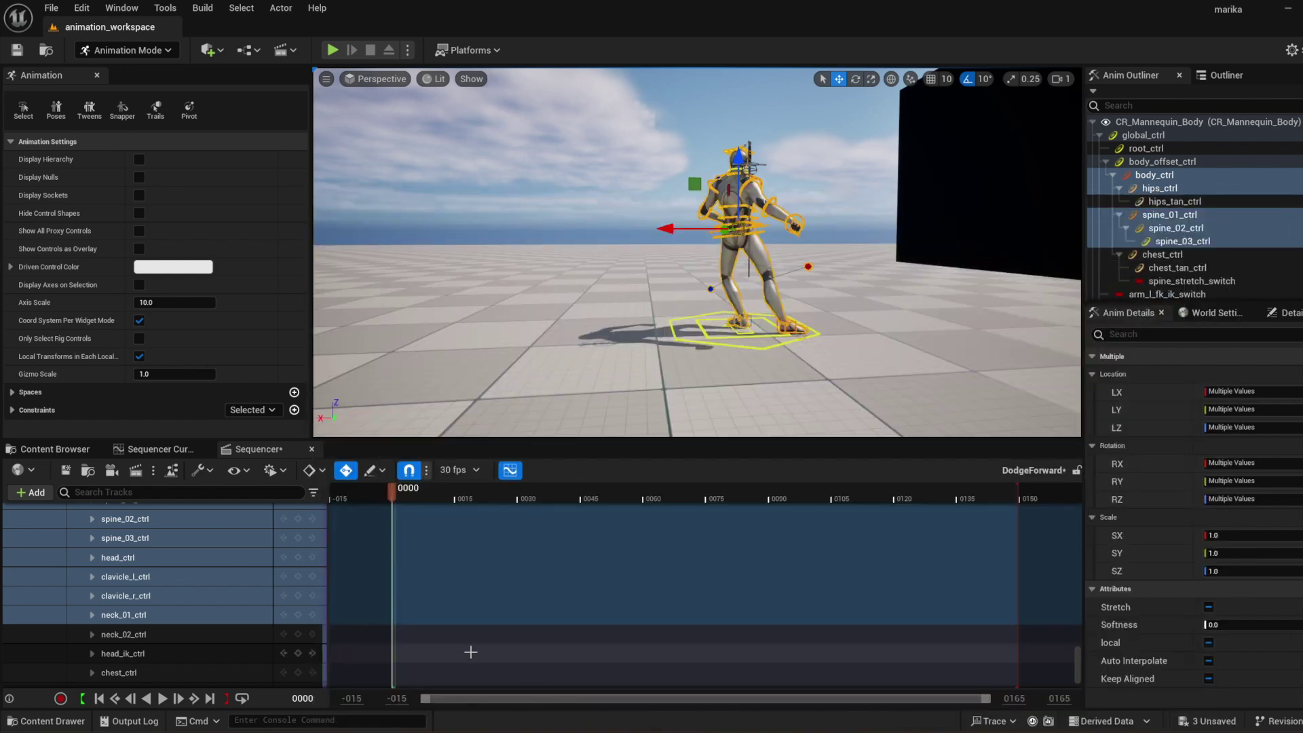
key("s")
left_click_drag(880, 284, 897, 334, "ctrl+alt")
key("super")
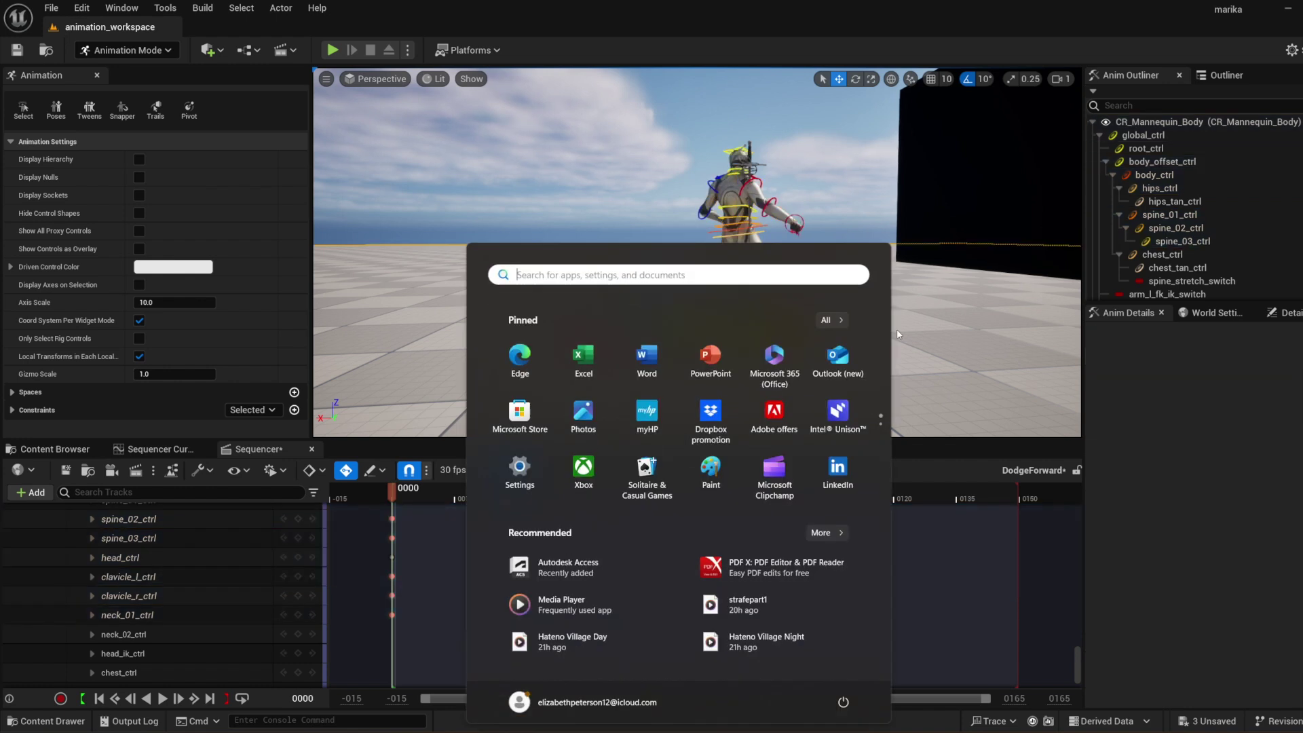
key("super")
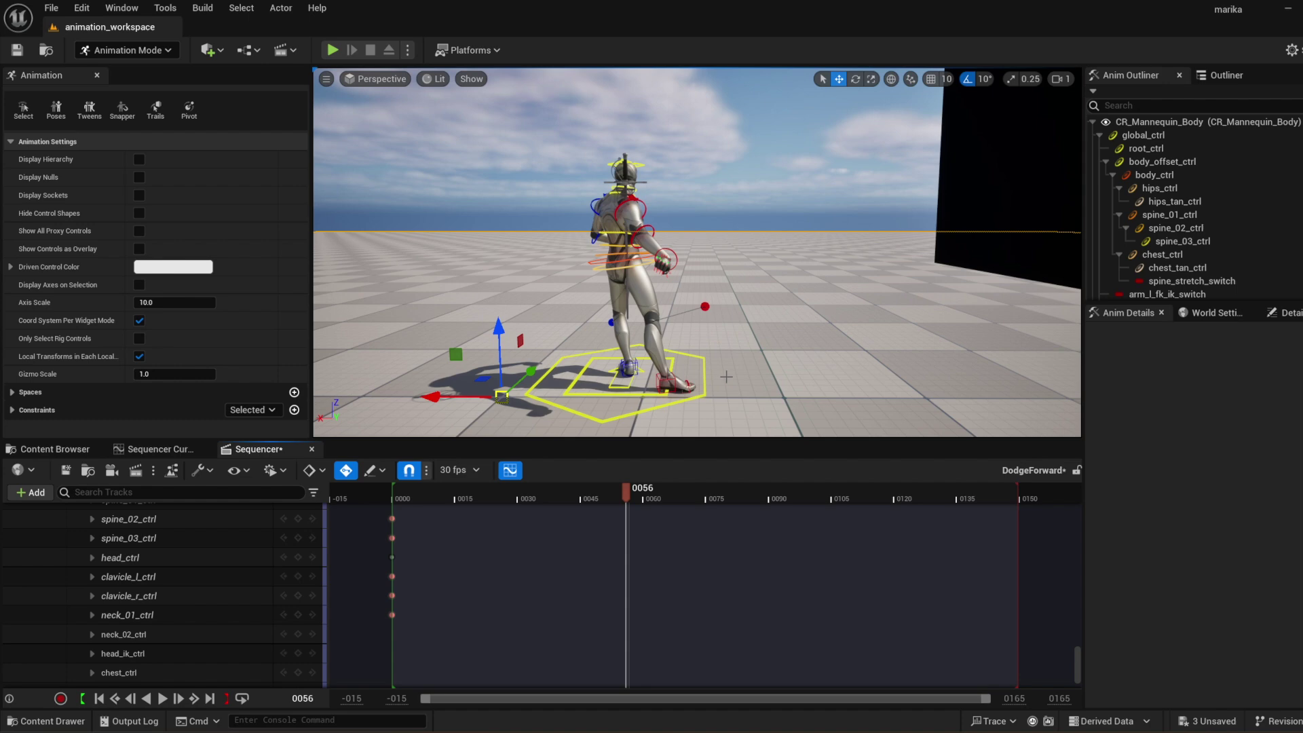
- Move body_offset_ctrl forward to an X location of about -337 and key it at frame 56
key("e")
right_click_drag(726, 376, 713, 430)
key("q")
left_click(697, 365)
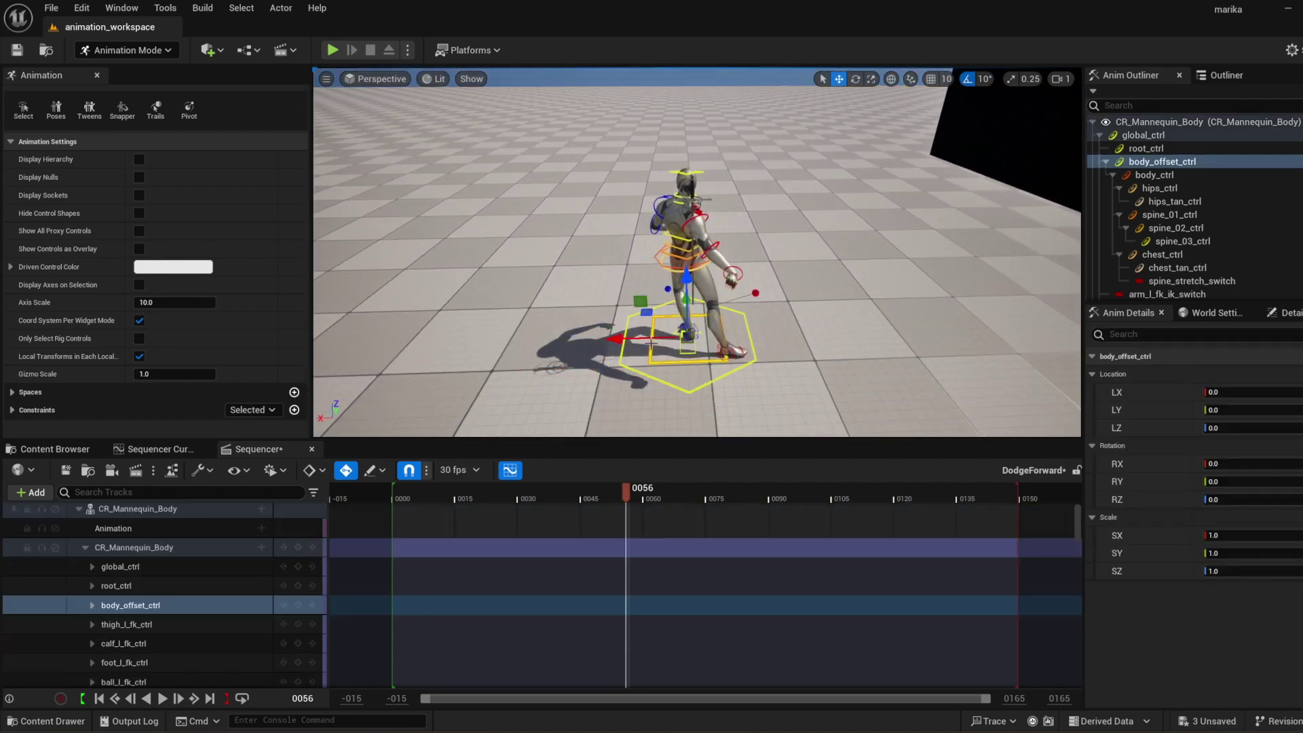
left_click_drag(640, 337, 976, 330)
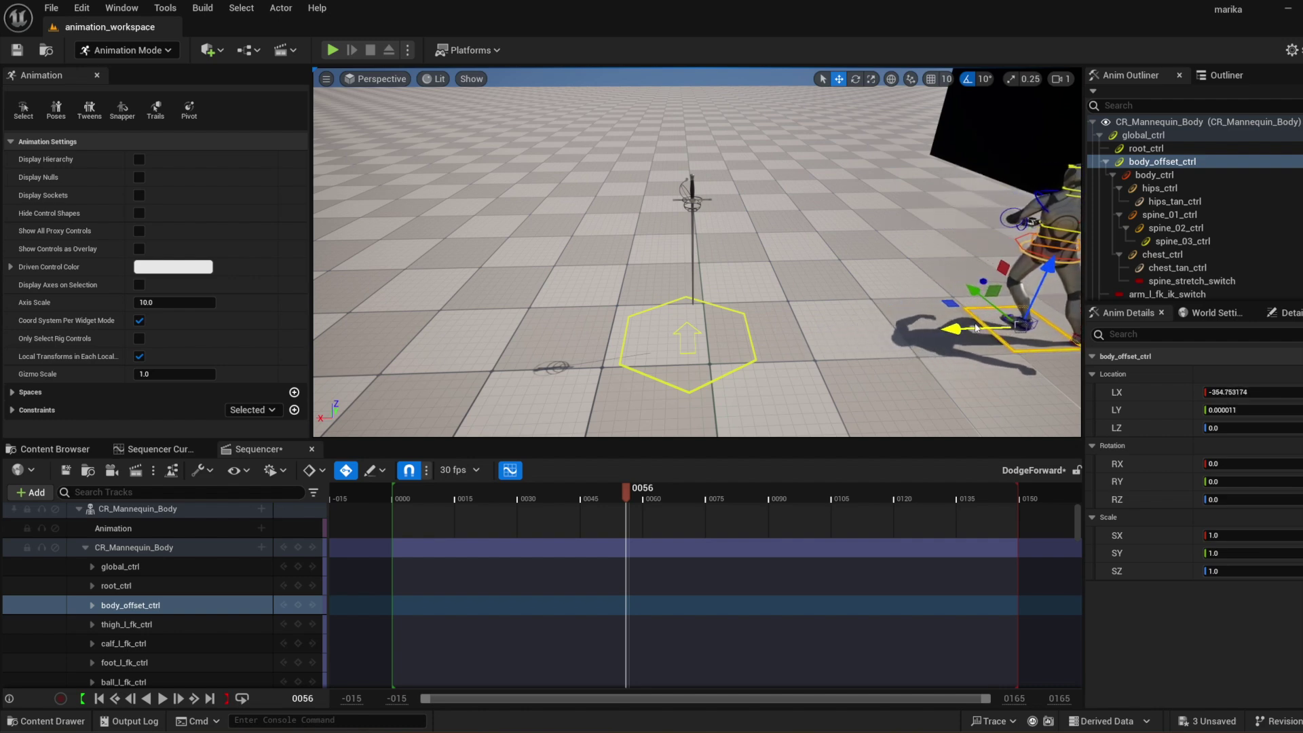
middle_click_drag(953, 327, 781, 339)
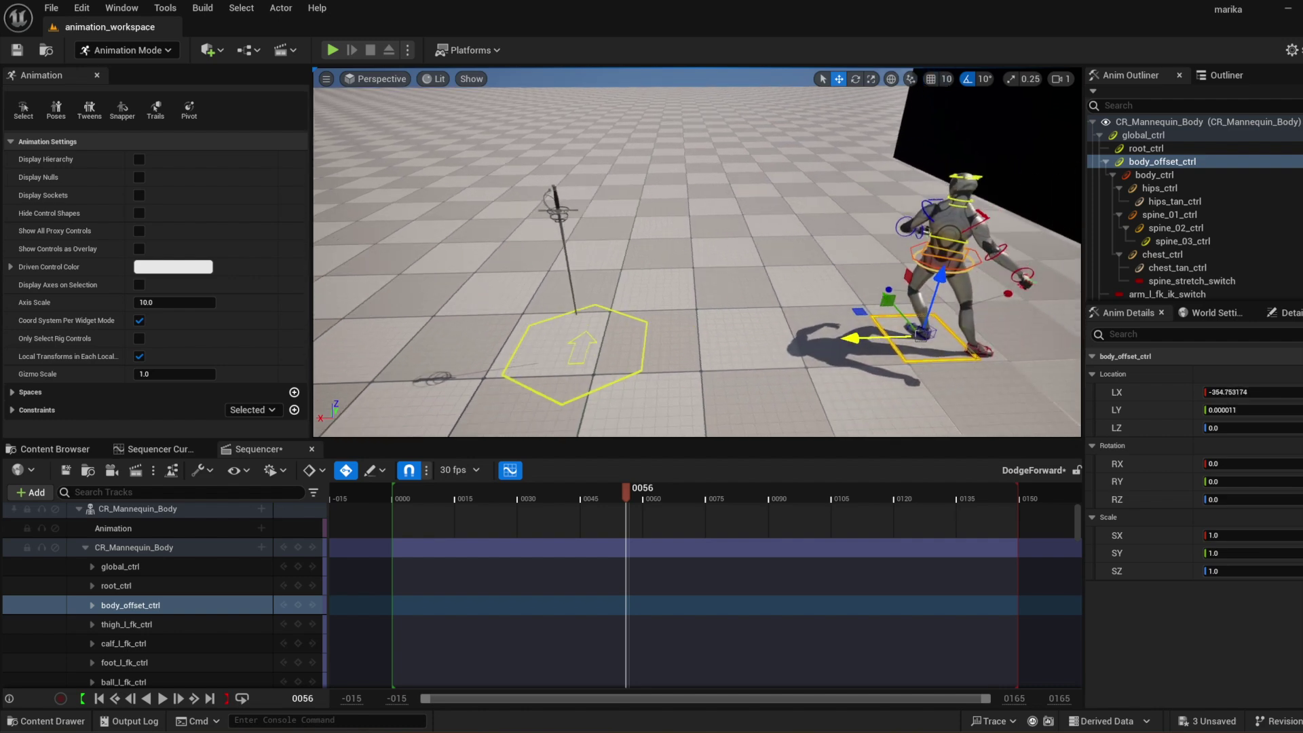
scroll(826, 322, "down", 3)
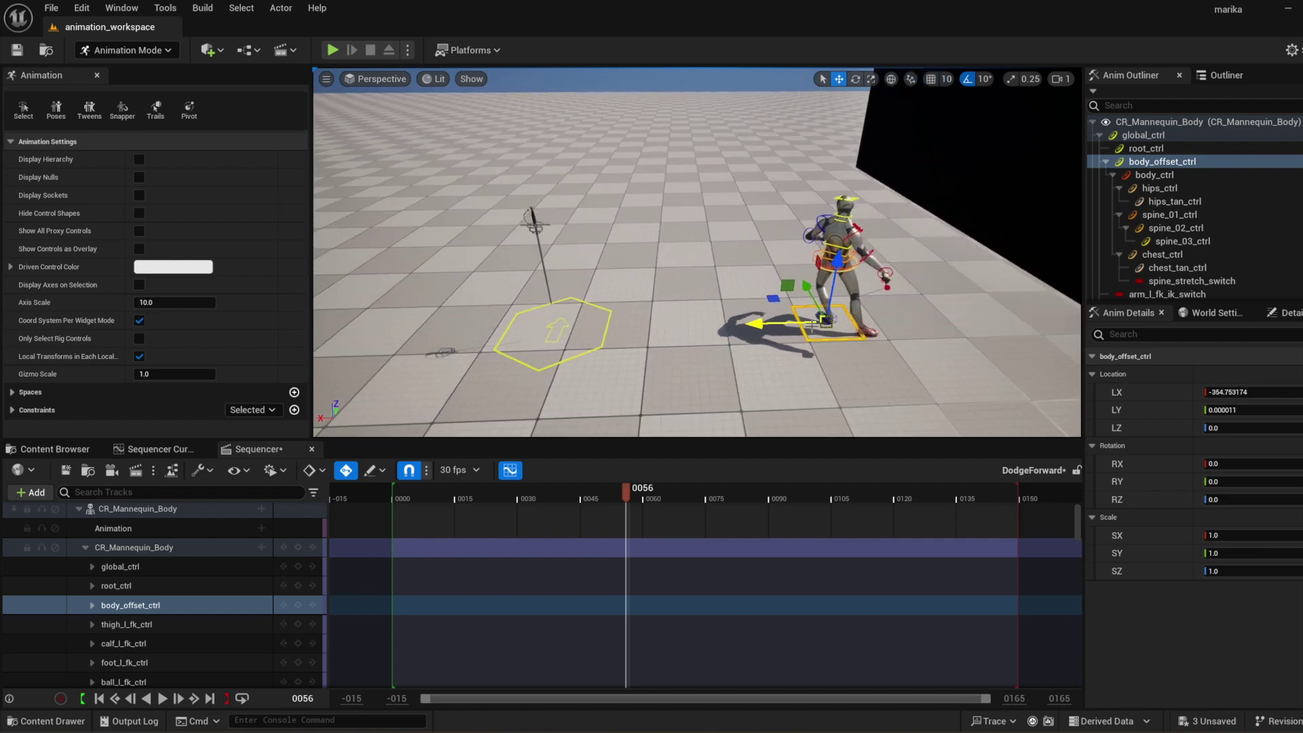
left_click_drag(788, 321, 770, 330)
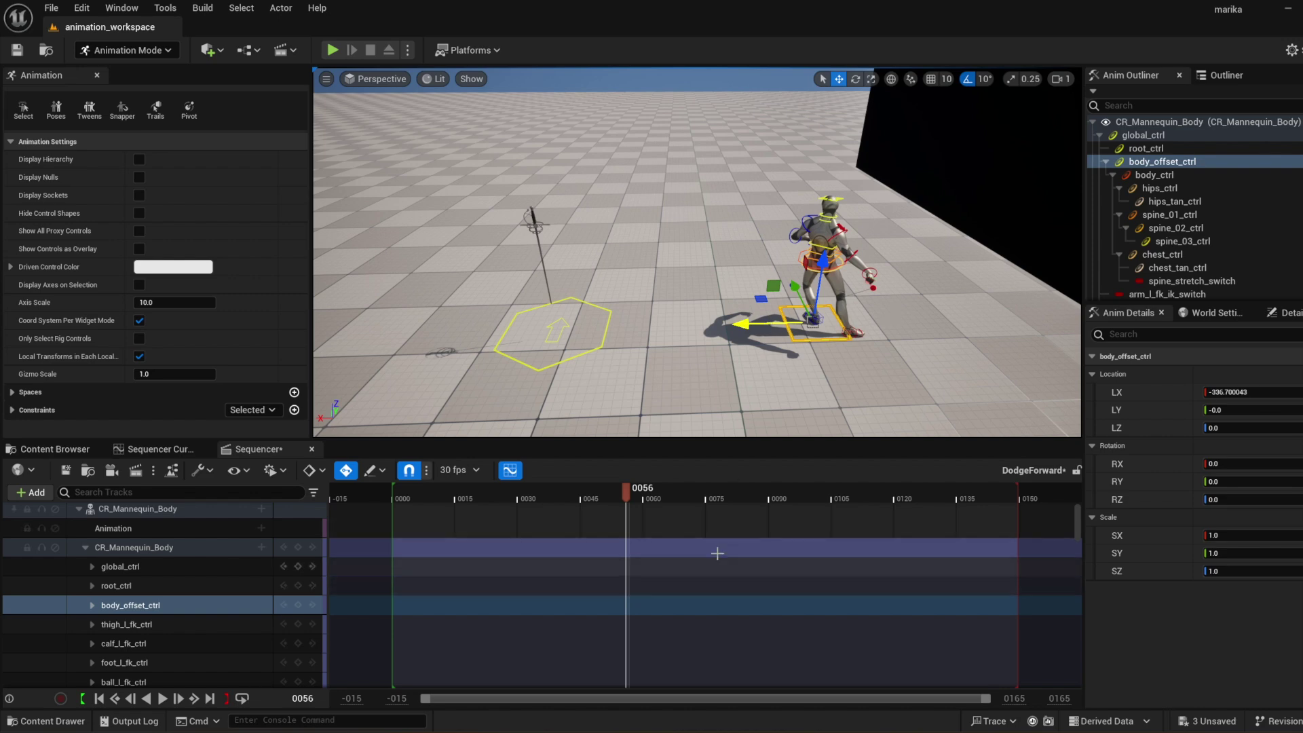
key("s")
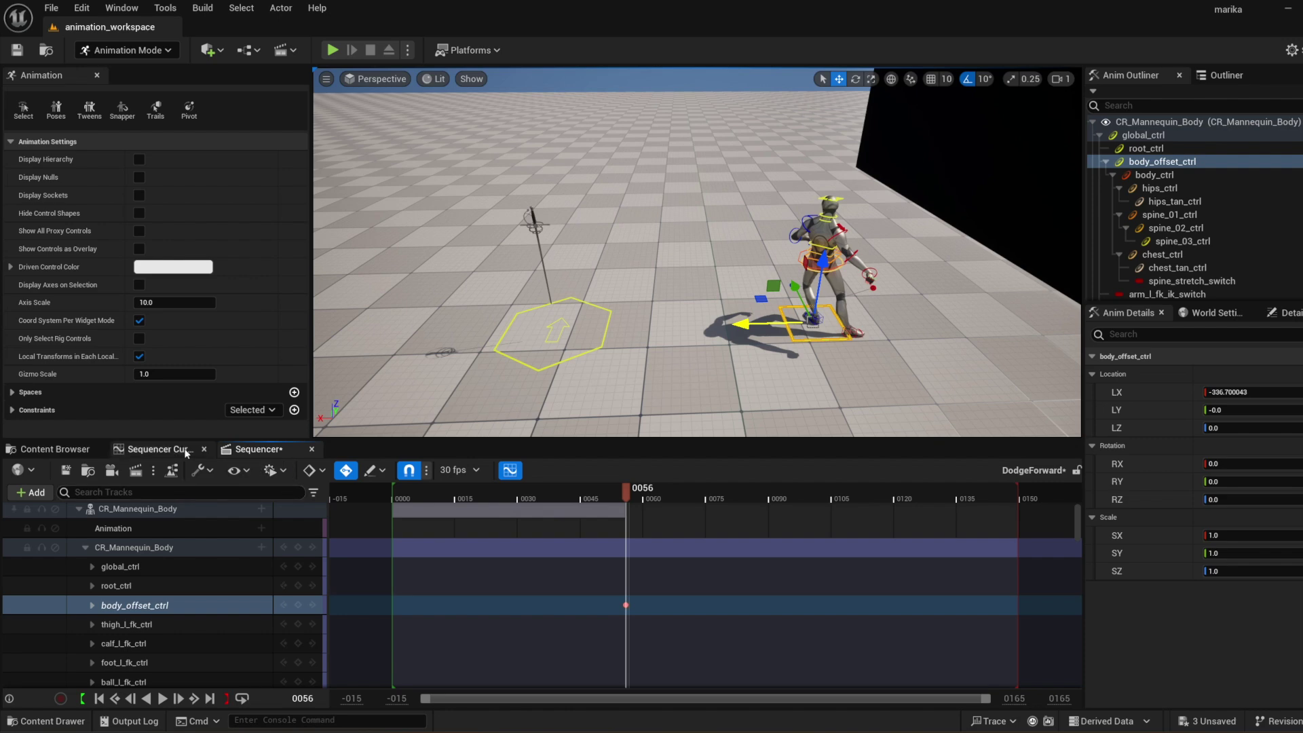
- Move the body_offset_ctrl keys to frame 21 in the Sequencer curve editor
left_click(163, 449)
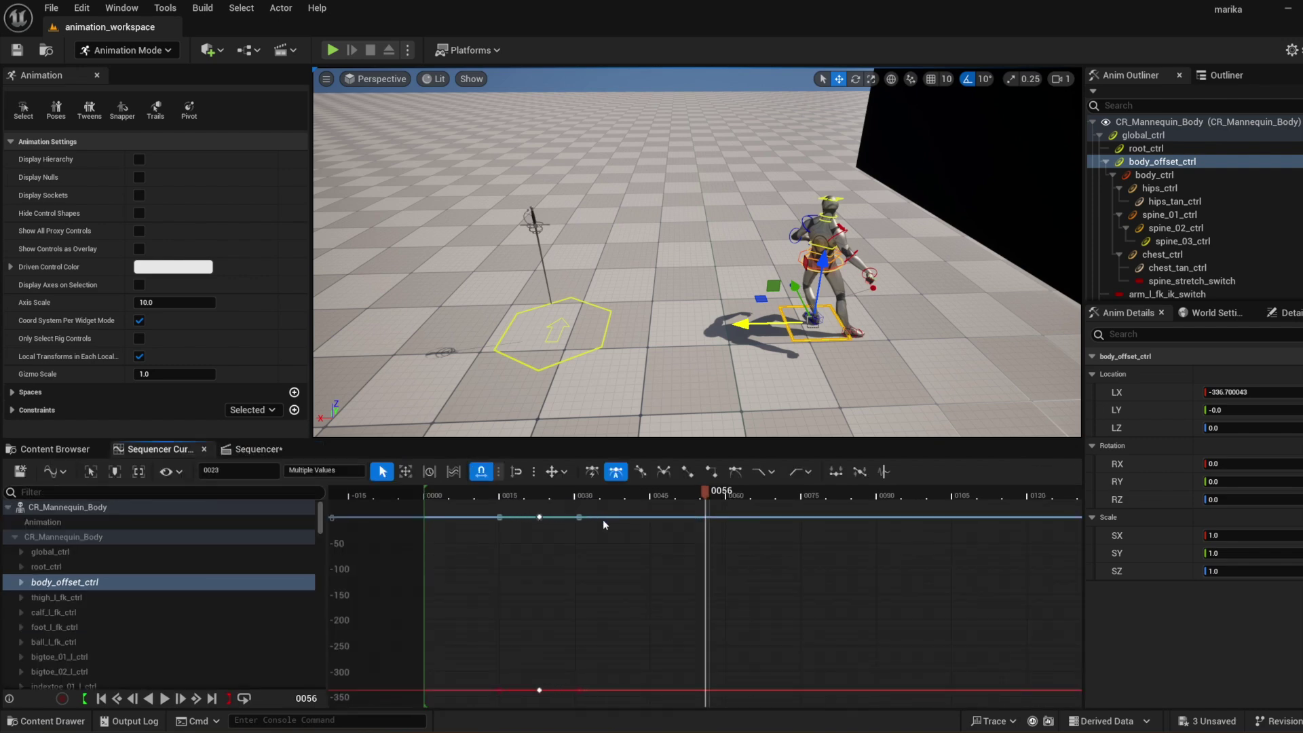
left_click_drag(603, 520, 584, 520)
left_click(526, 496)
left_click(530, 500)
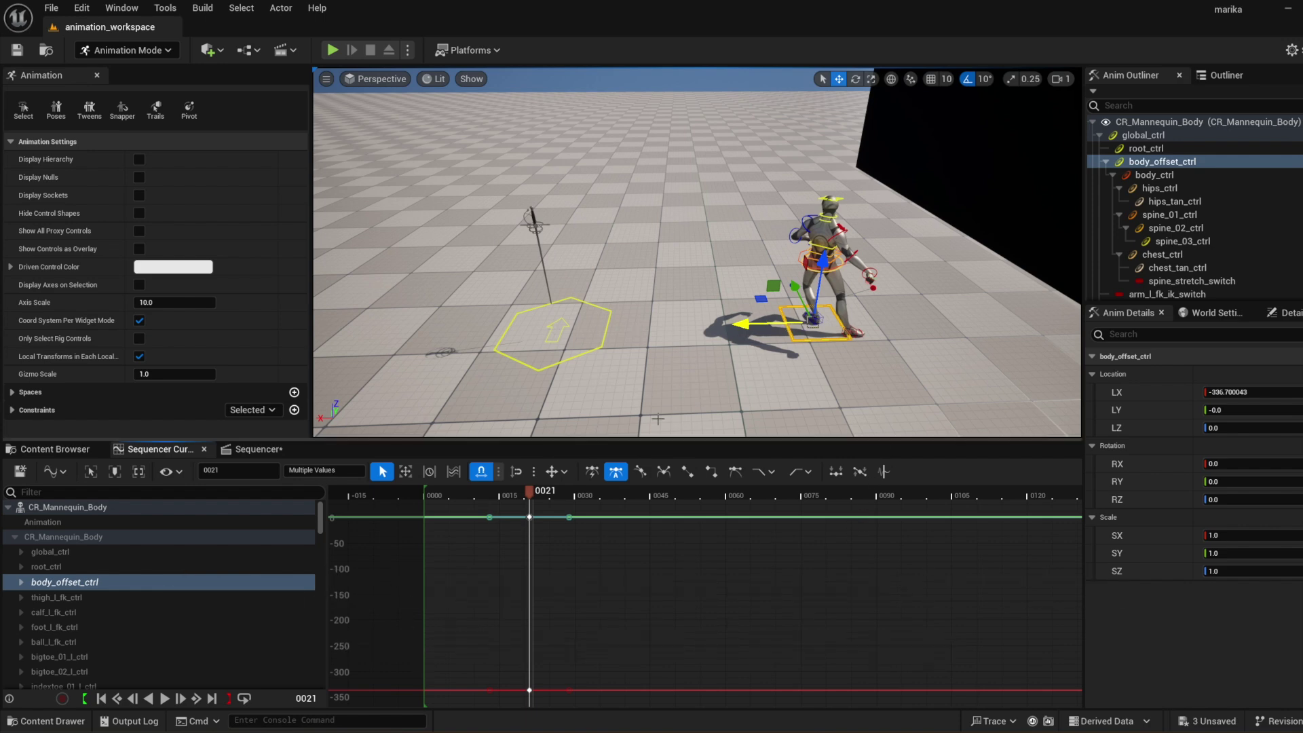
- Set body_offset_ctrl's X location to 0 at frame 0
left_click_drag(532, 490, 426, 543)
left_click(457, 566)
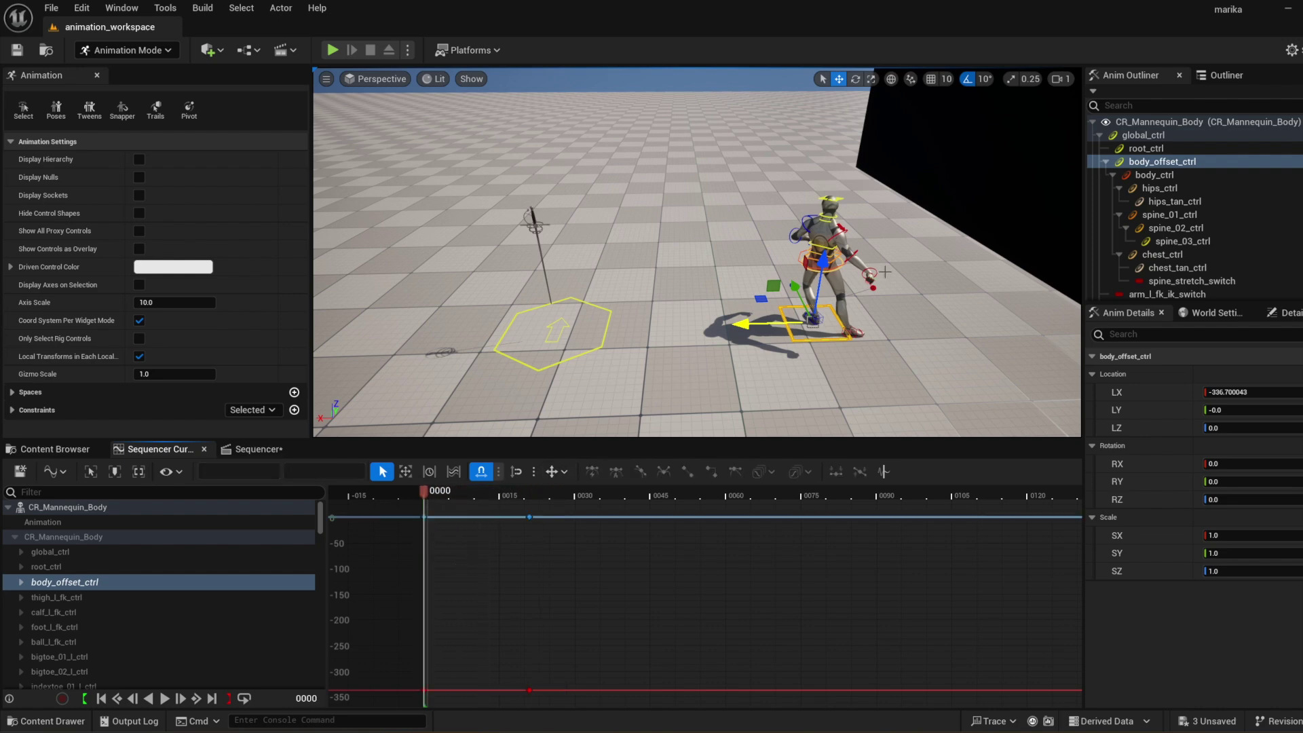
left_click(1247, 392)
type("0")
key("Return")
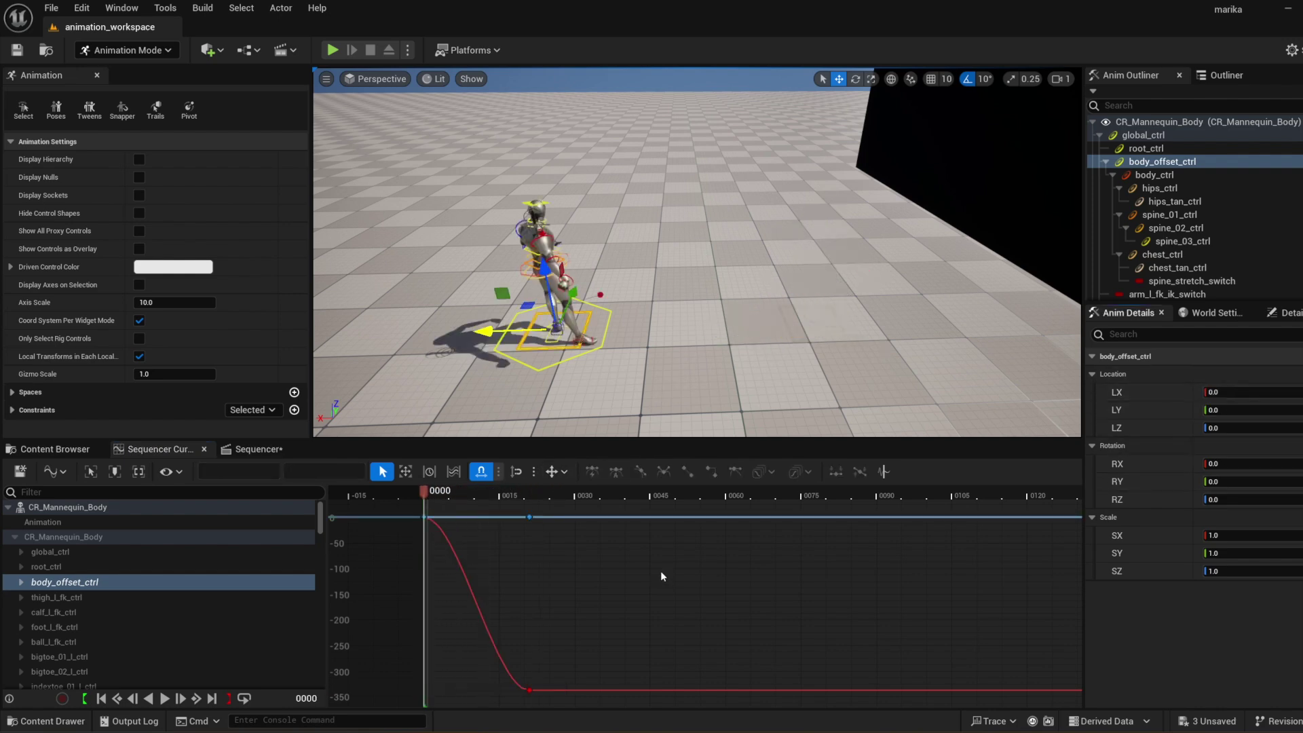
- Frame the body_offset_ctrl curve and examine the forward travel between frames 0 and 21
left_click_drag(435, 494, 535, 566)
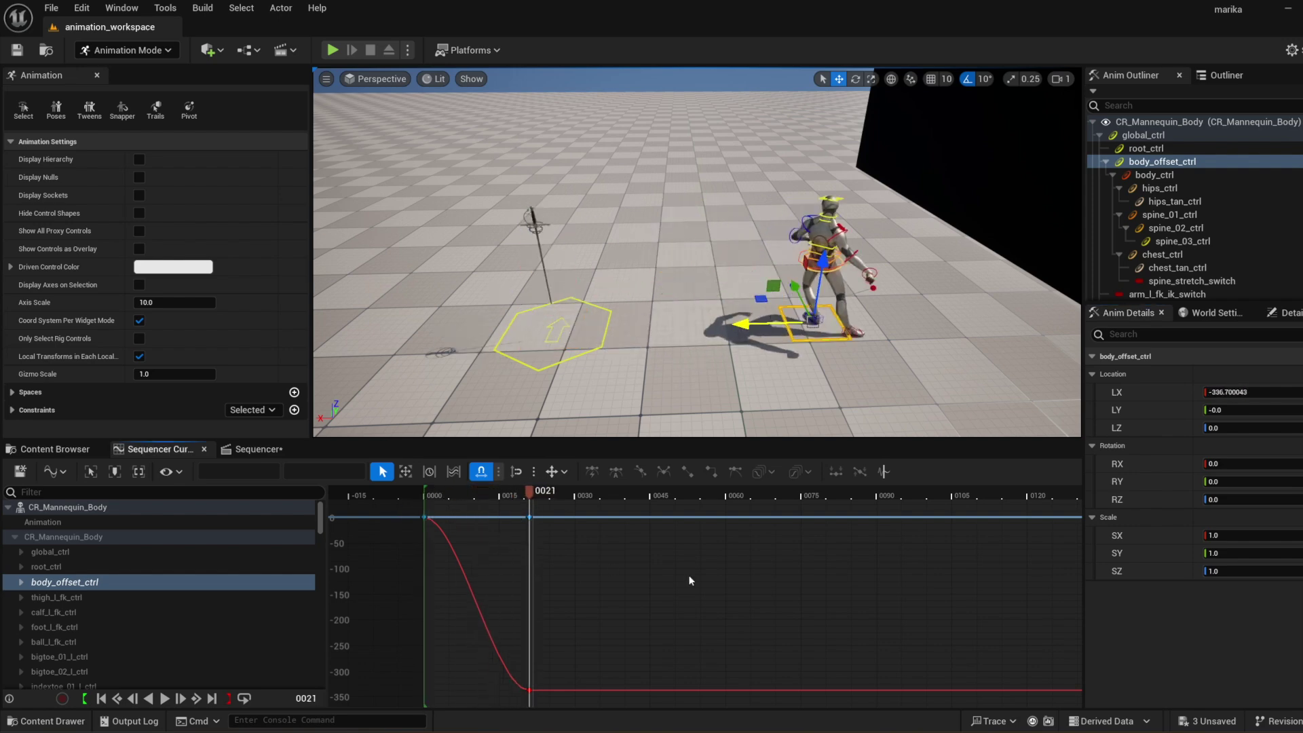
key("super")
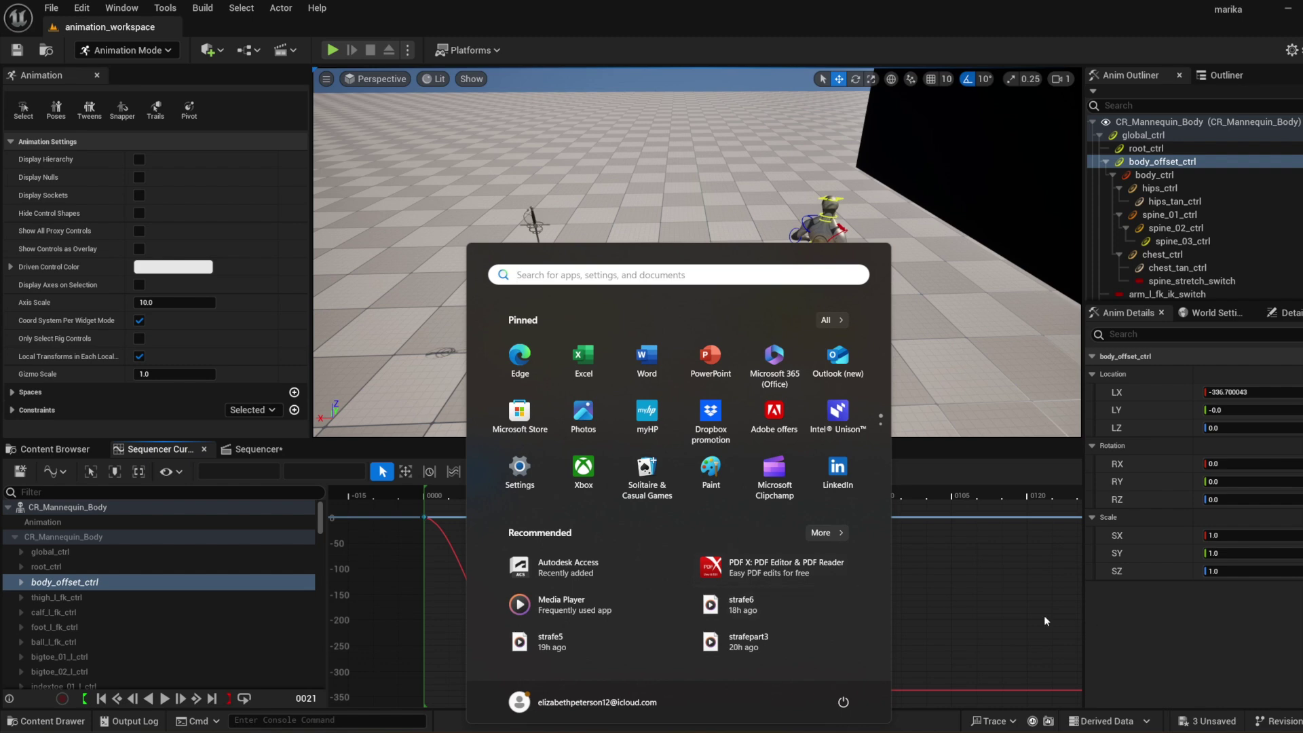
key("super")
right_click_drag(842, 584, 736, 581)
left_click_drag(1072, 494, 465, 608)
key("f")
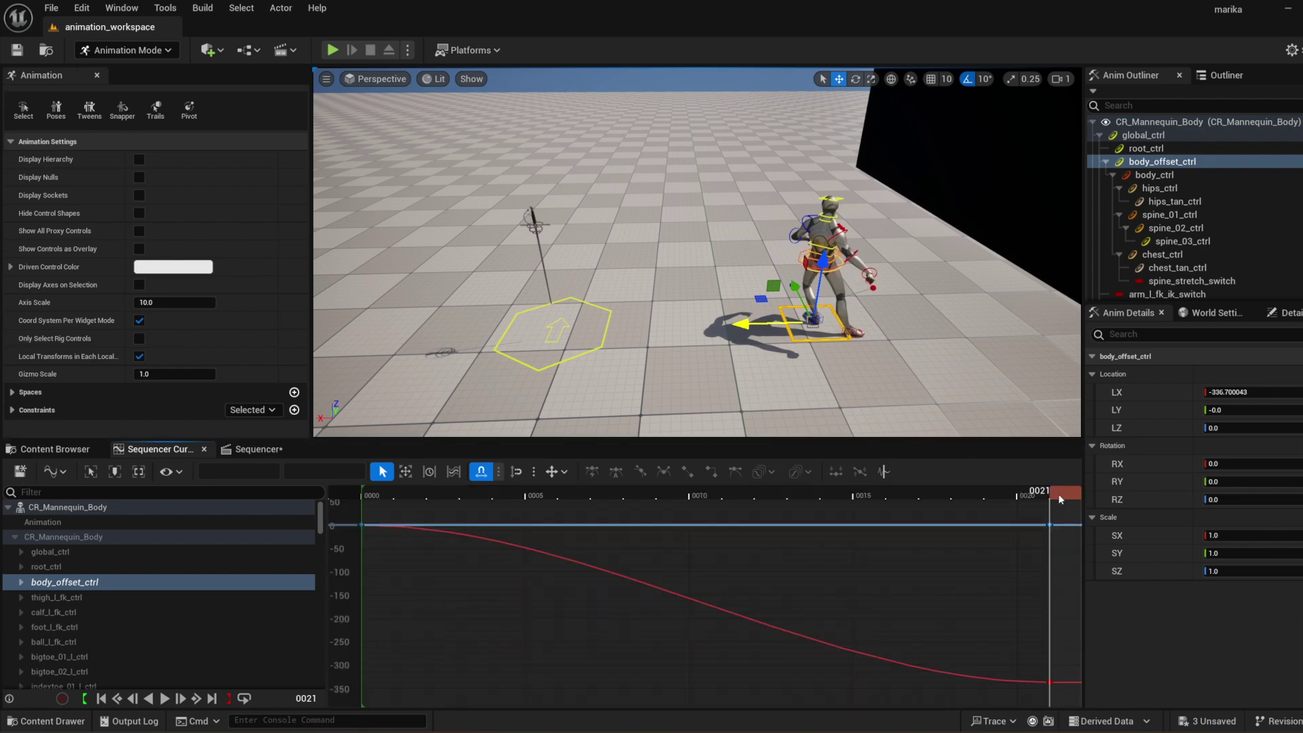
left_click_drag(1050, 498, 1050, 557)
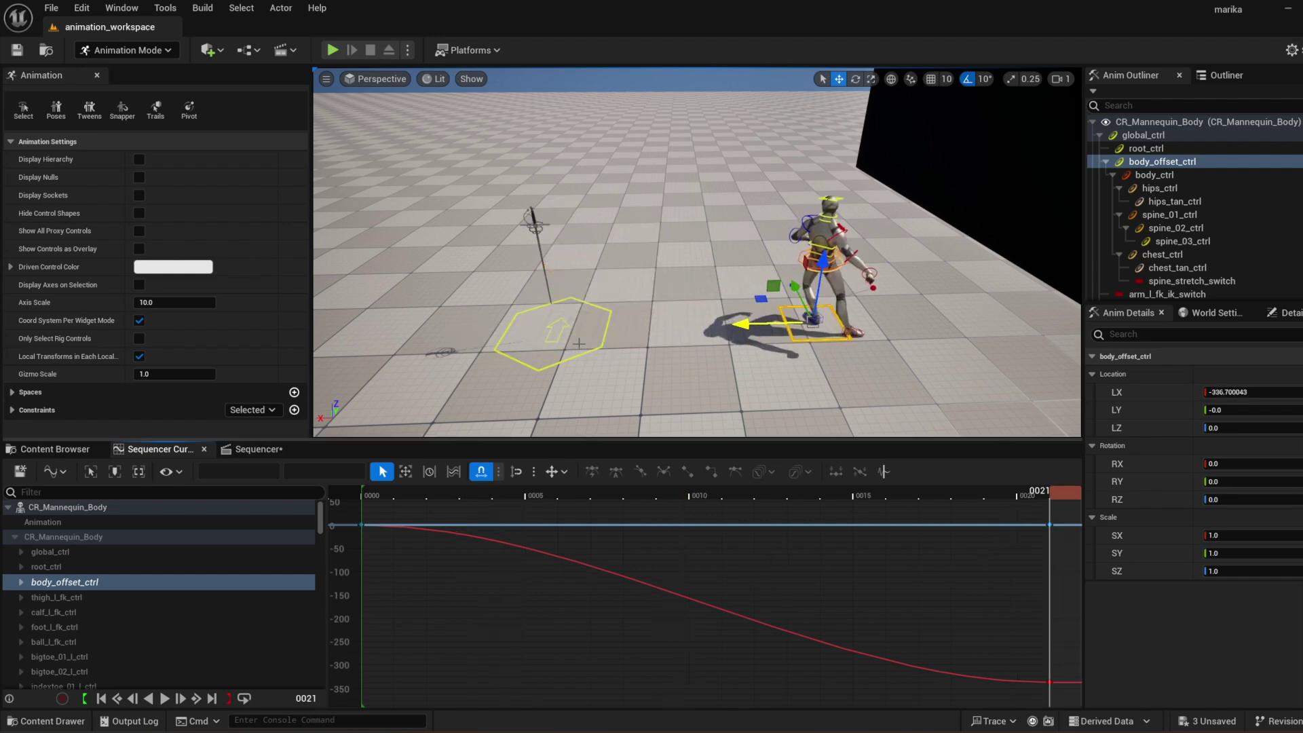
- Select root_ctrl and key its unmoved transform at frame 1
left_click(563, 328)
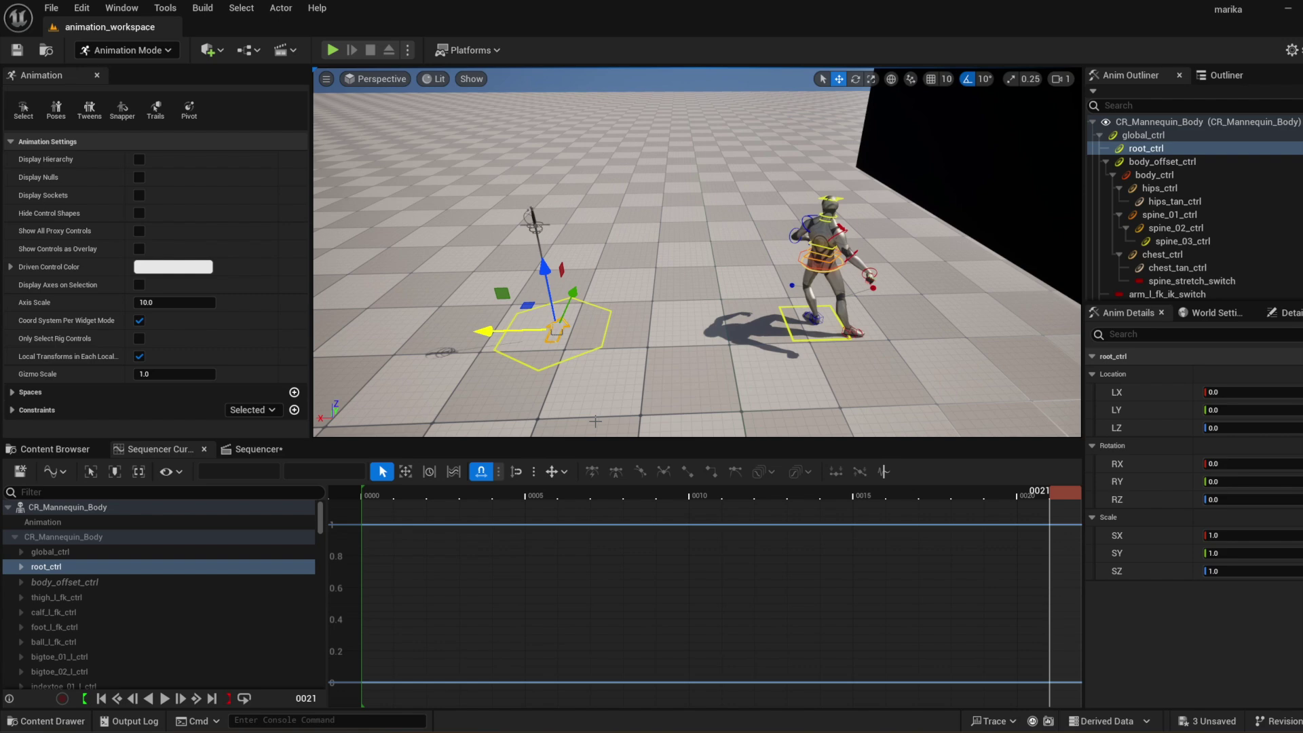
left_click(396, 494)
key("s")
- Key root_ctrl at frames 5 and 7, moving it forward to an X location of about -9.4 and about -25 respectively
left_click_drag(498, 494, 527, 494)
key("s")
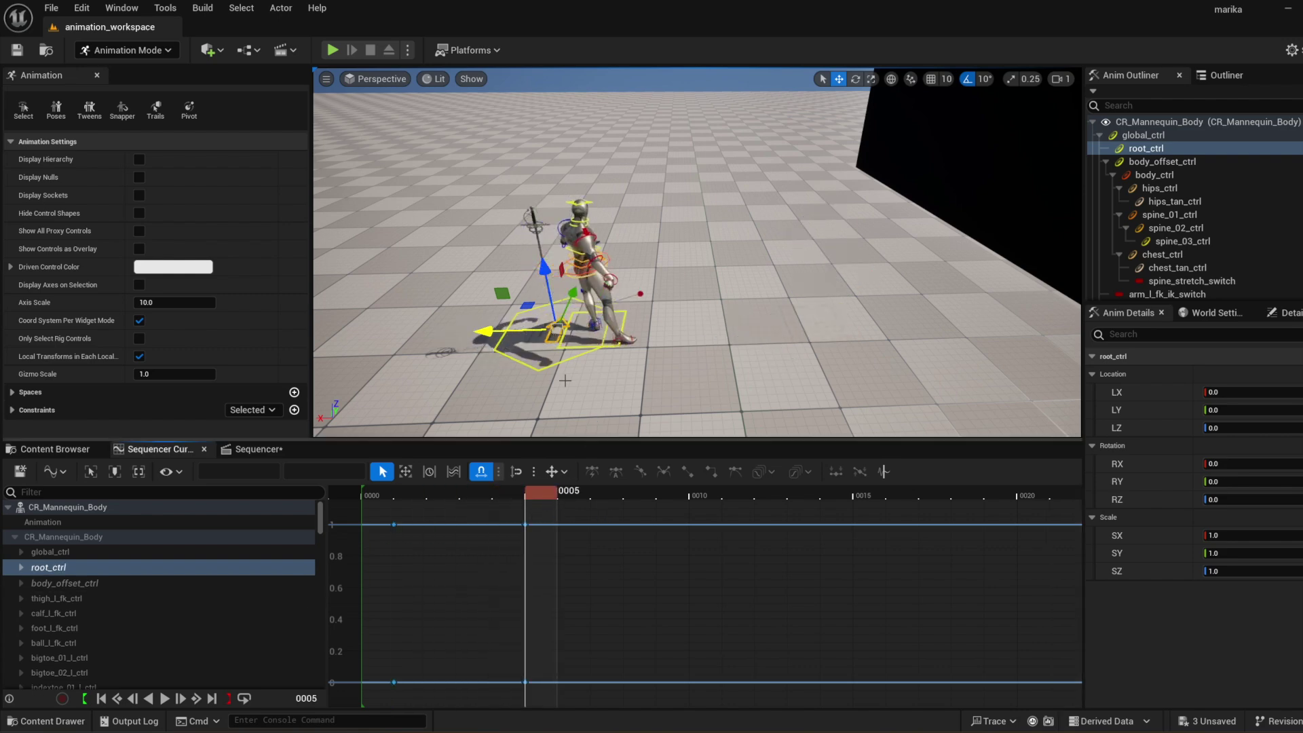
left_click_drag(527, 334, 536, 335)
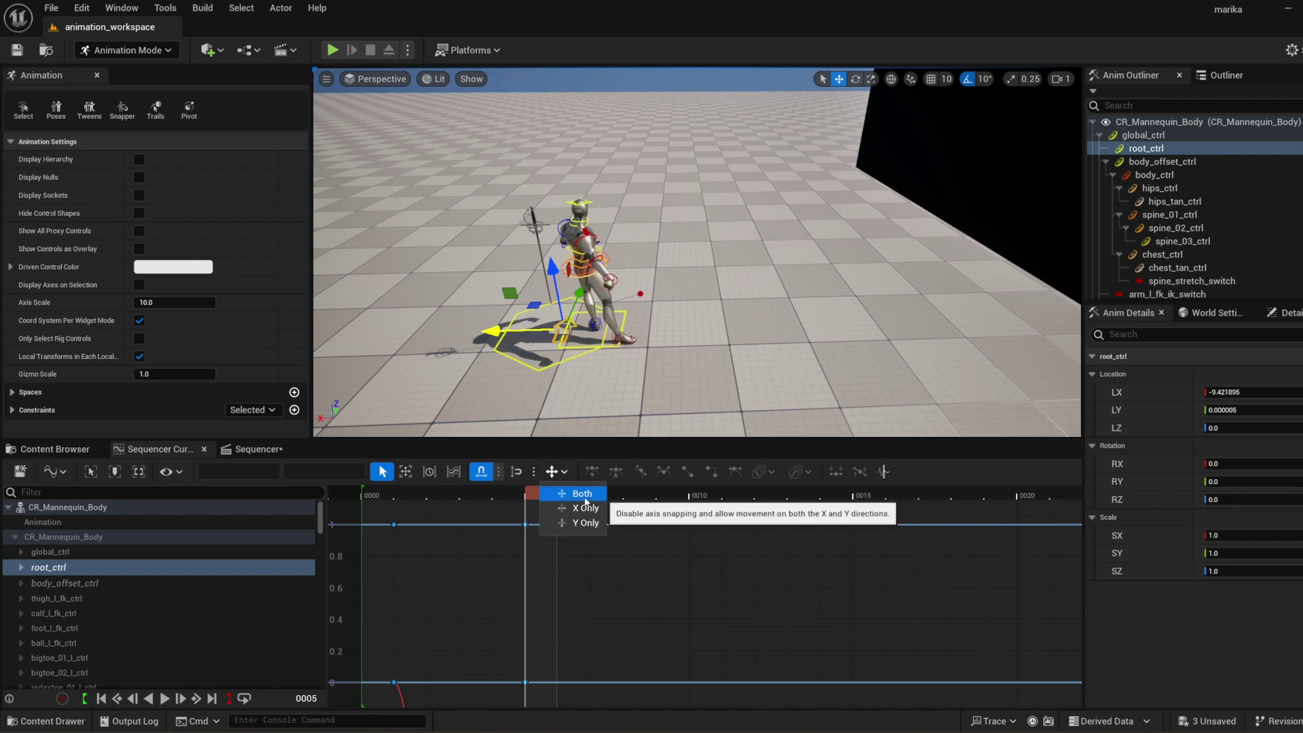
left_click_drag(560, 498, 597, 500)
key("s")
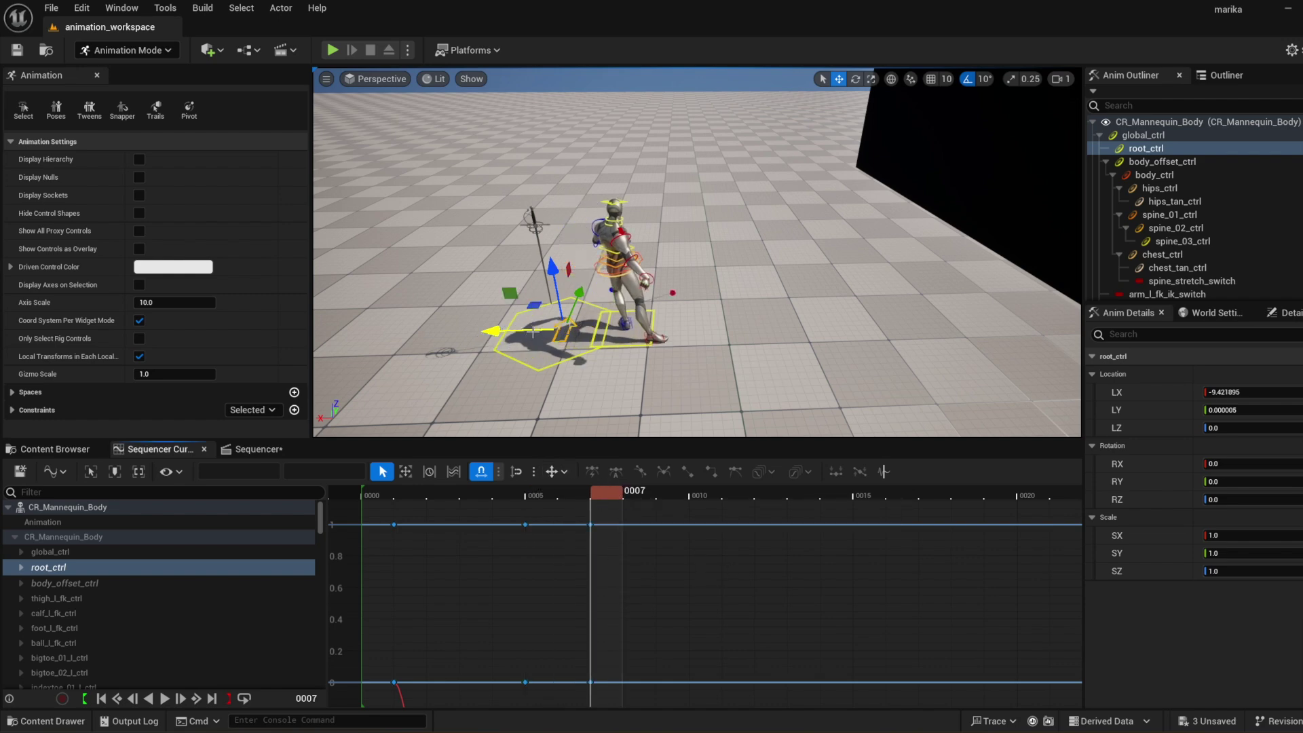
left_click_drag(532, 331, 546, 334)
- Move root_ctrl forward to an X location of about -228 at frame 10 and frame its curve
left_click_drag(633, 498, 697, 500)
left_click_drag(528, 331, 686, 353)
left_click(775, 625)
key("f")
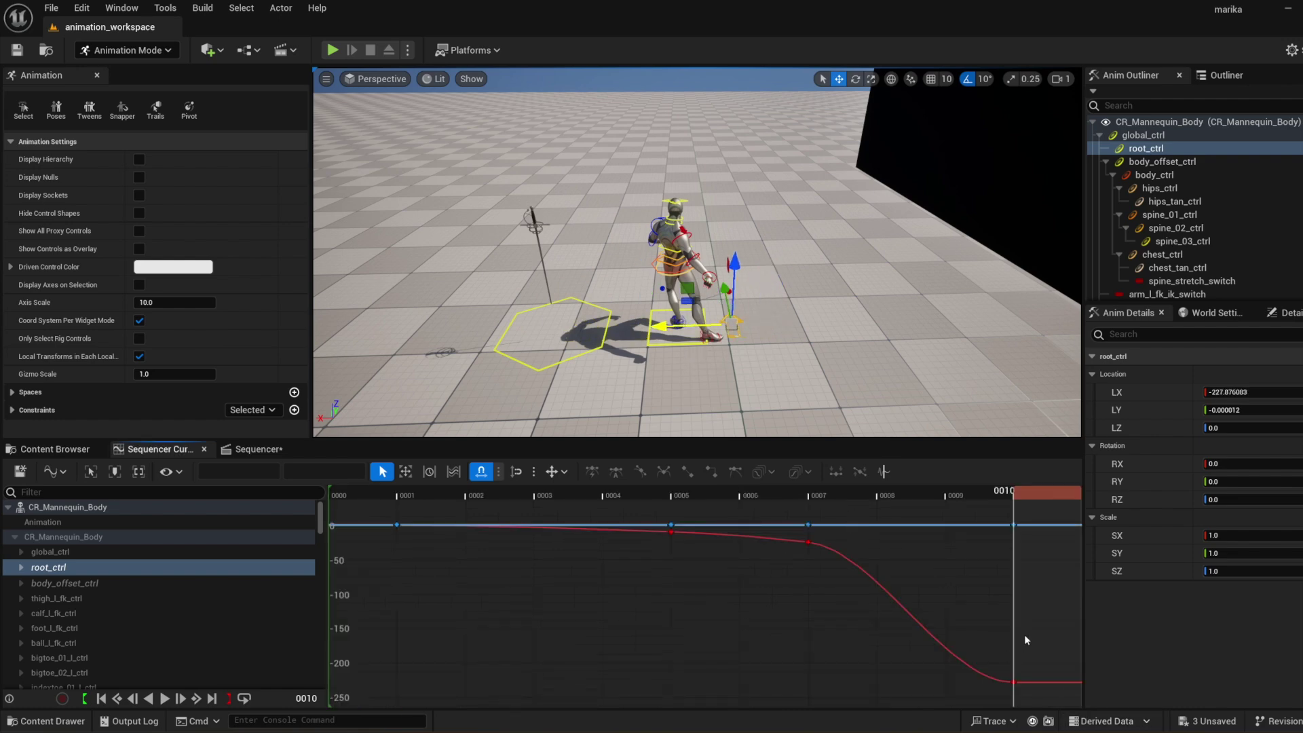
- Delete the root_ctrl keys at frames 5, 7 and 10, and try a small forward move at frame 10 before undoing it
left_click_drag(613, 506, 1050, 702)
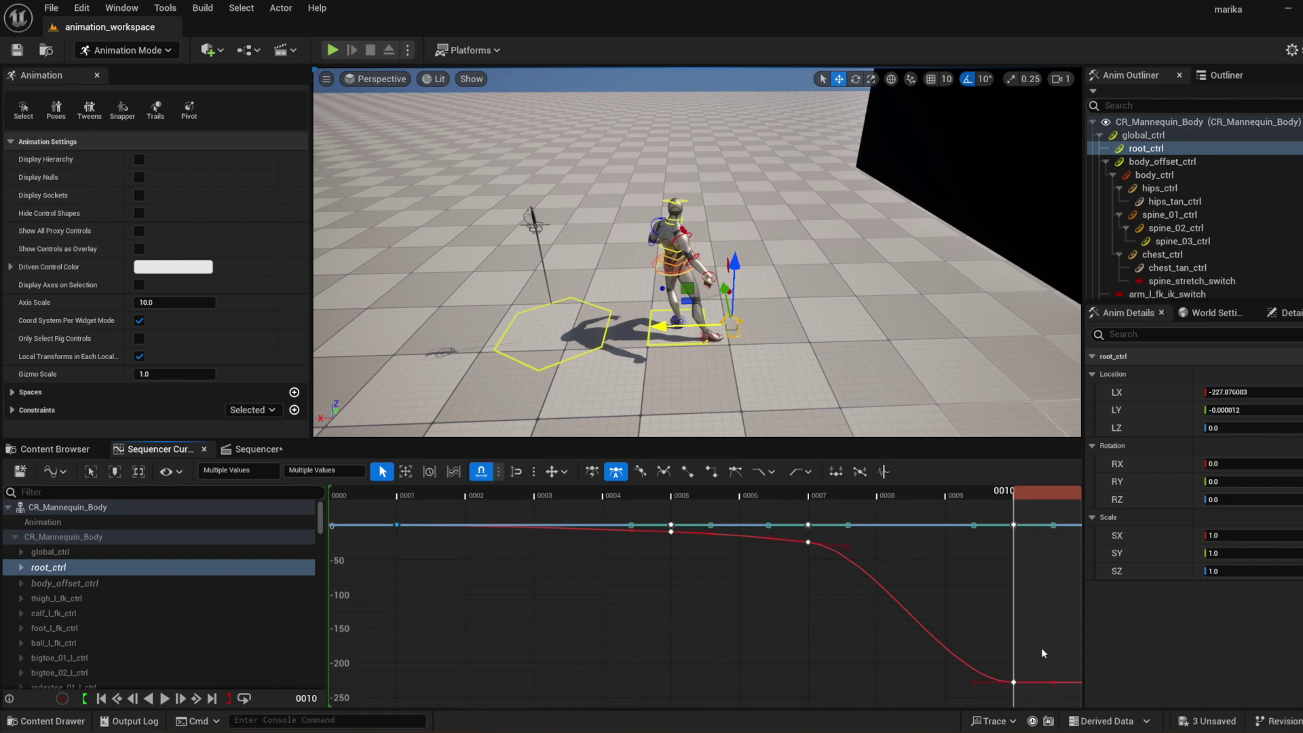
mouse_move(578, 732)
key("Delete")
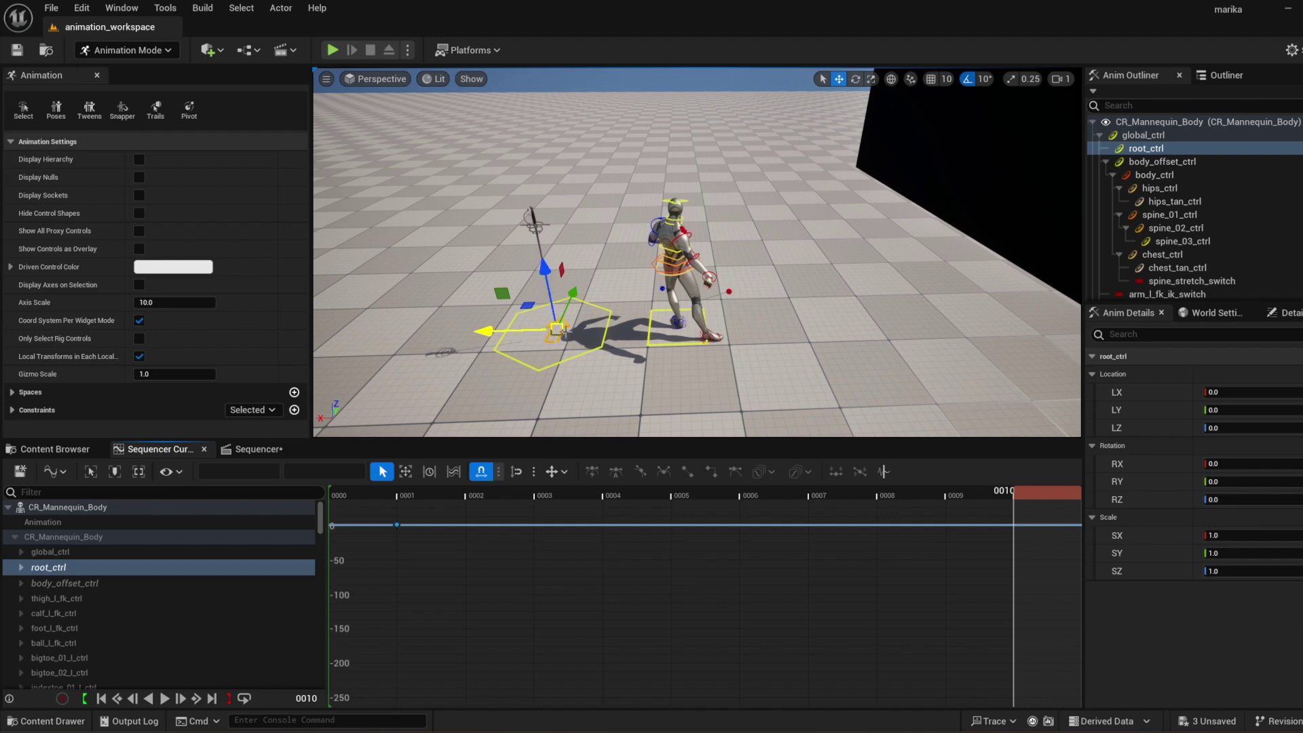
left_click_drag(533, 339, 529, 334)
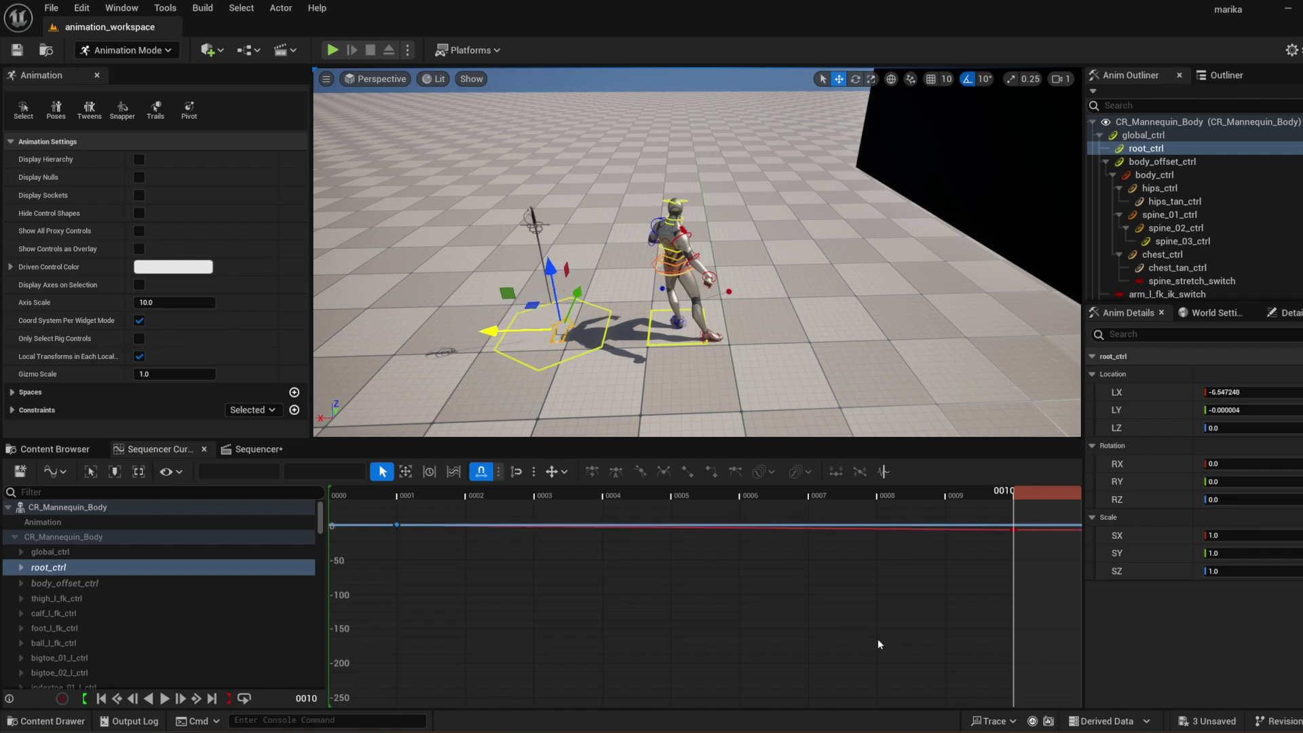
key("ctrl+z")
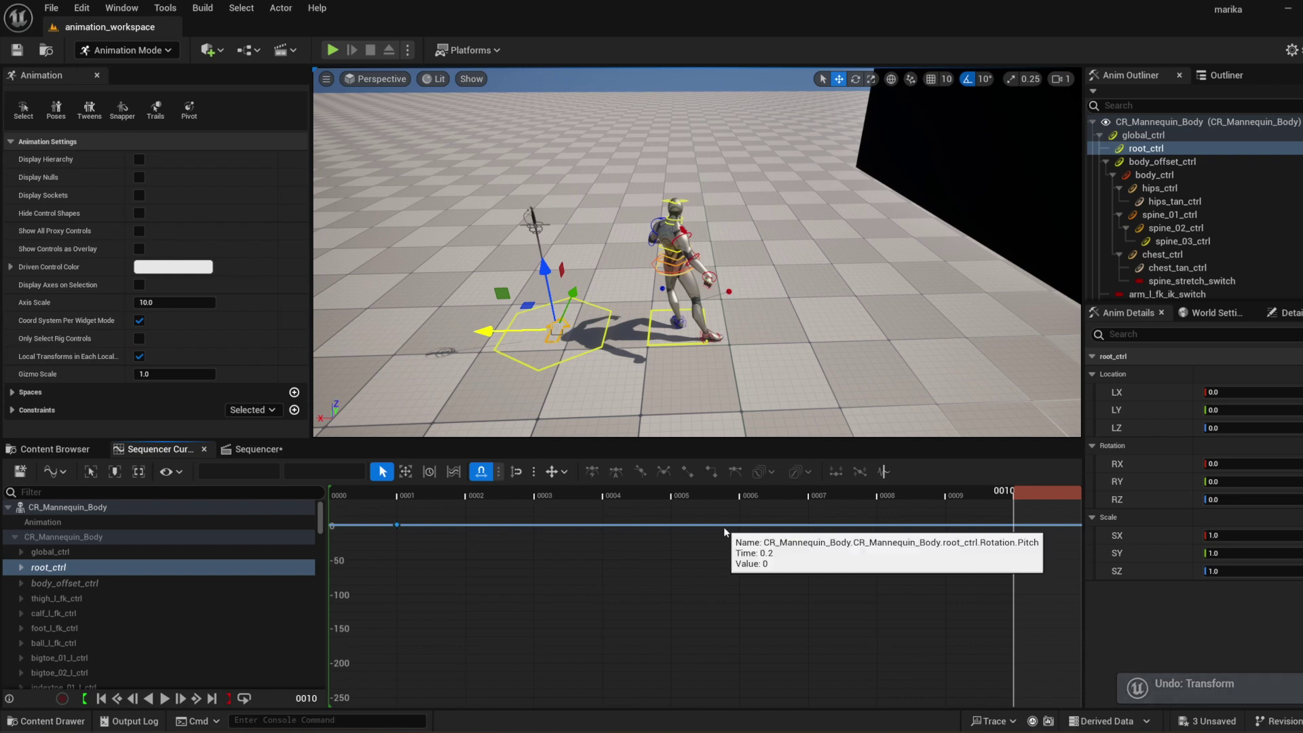
- Key root_ctrl at X location 0 on every frame from 0 to 8
left_click_drag(1041, 499, 365, 538)
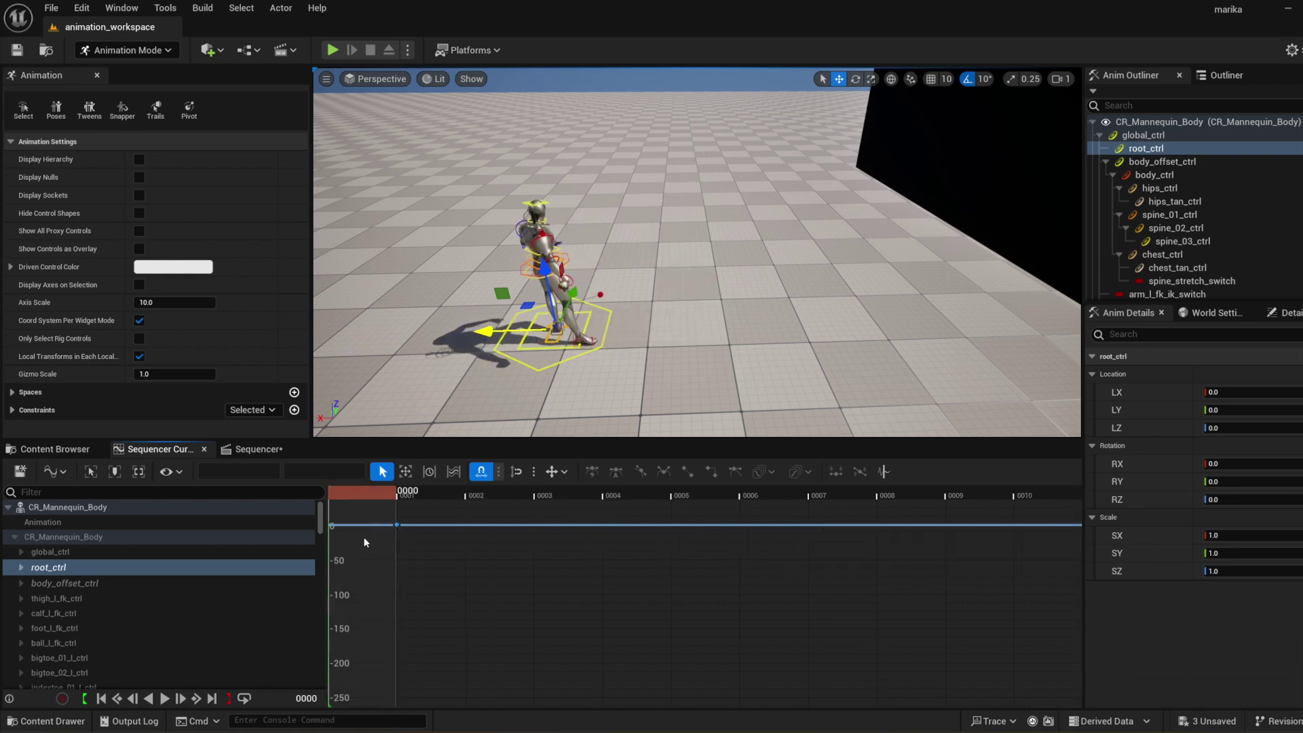
key("Down")
left_click(997, 500)
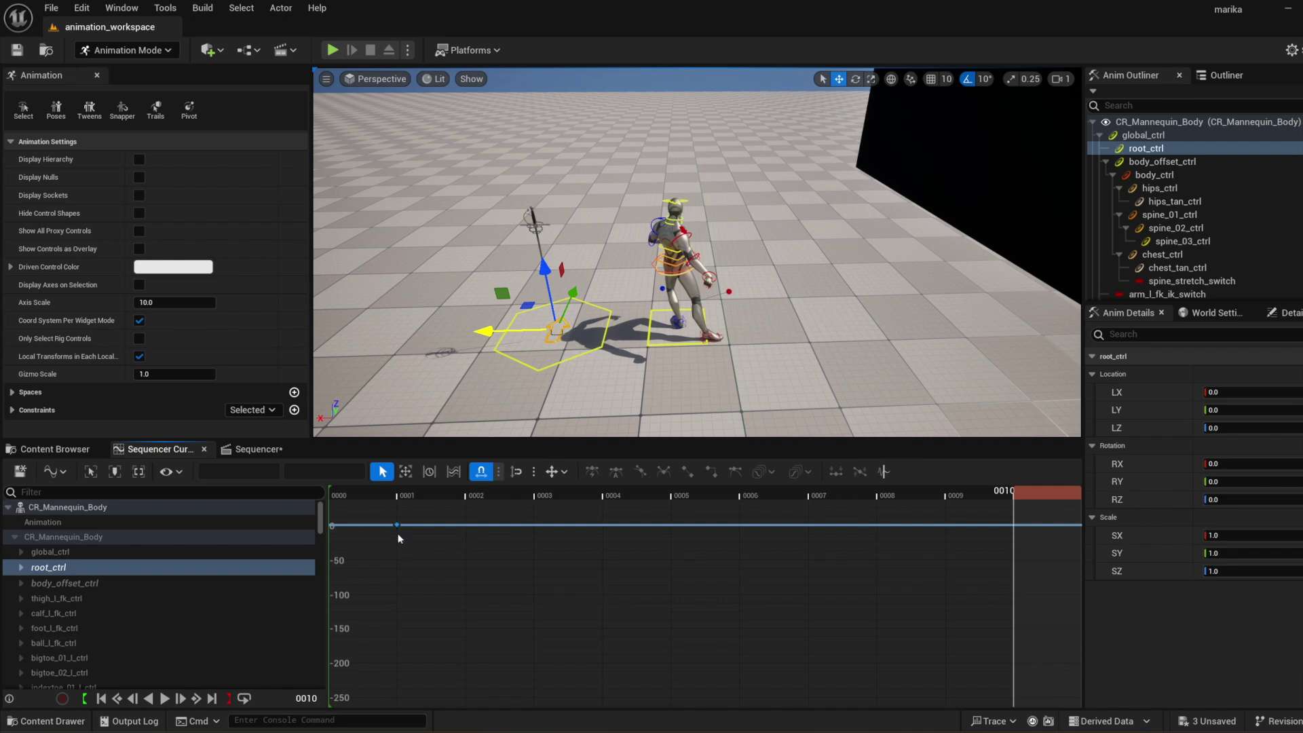
left_click(388, 497)
right_click_drag(551, 589, 650, 593)
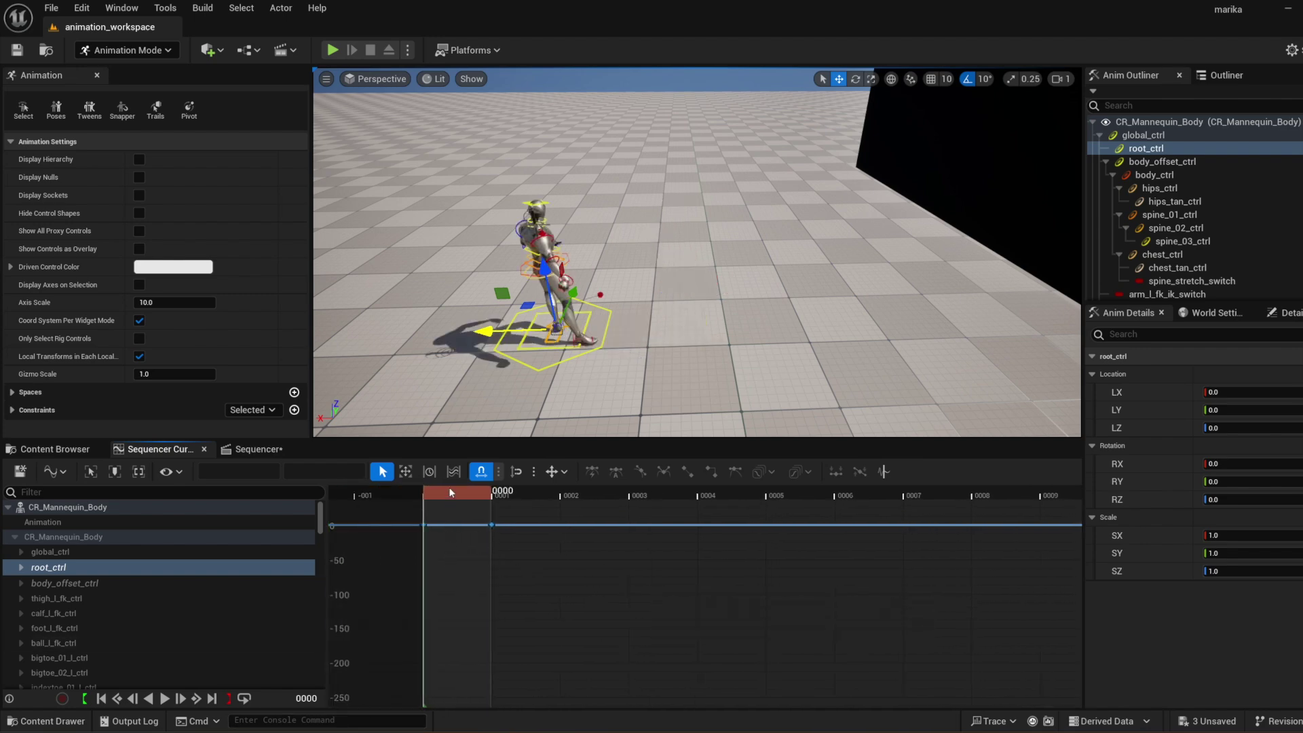
left_click(511, 494)
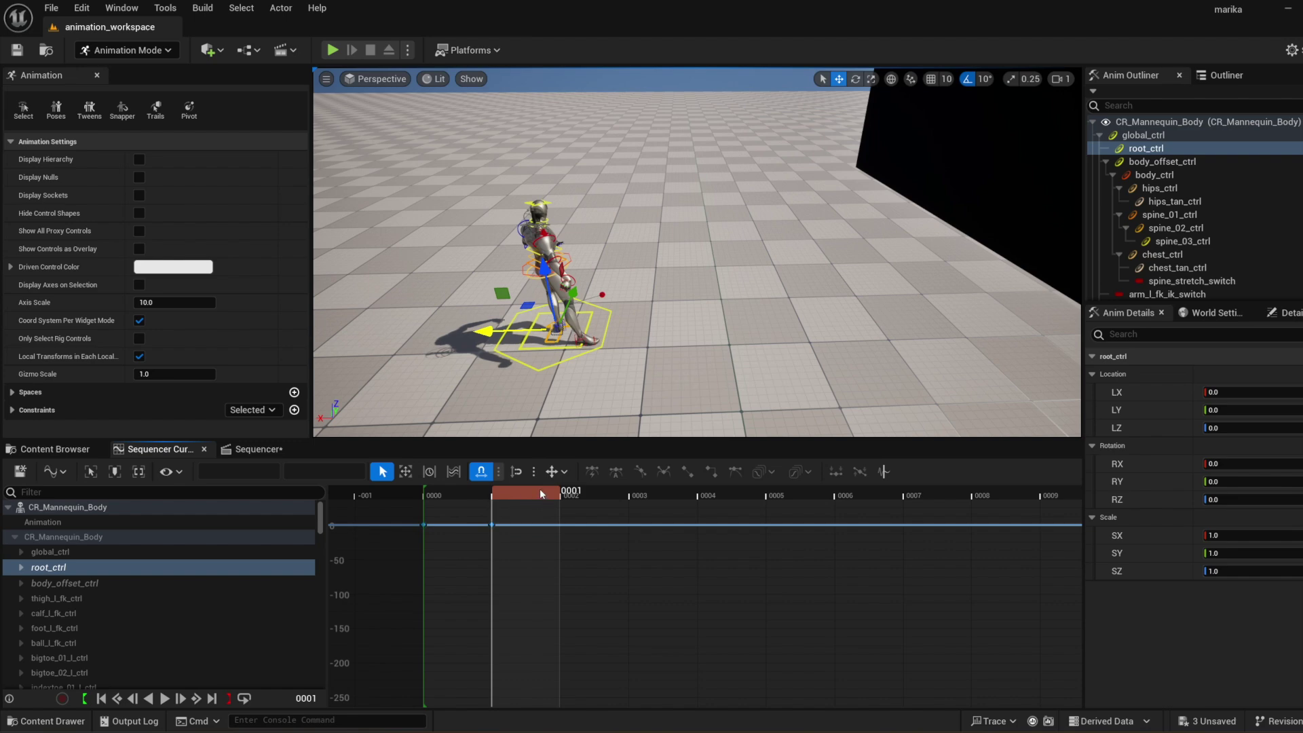
key("Left")
key("space")
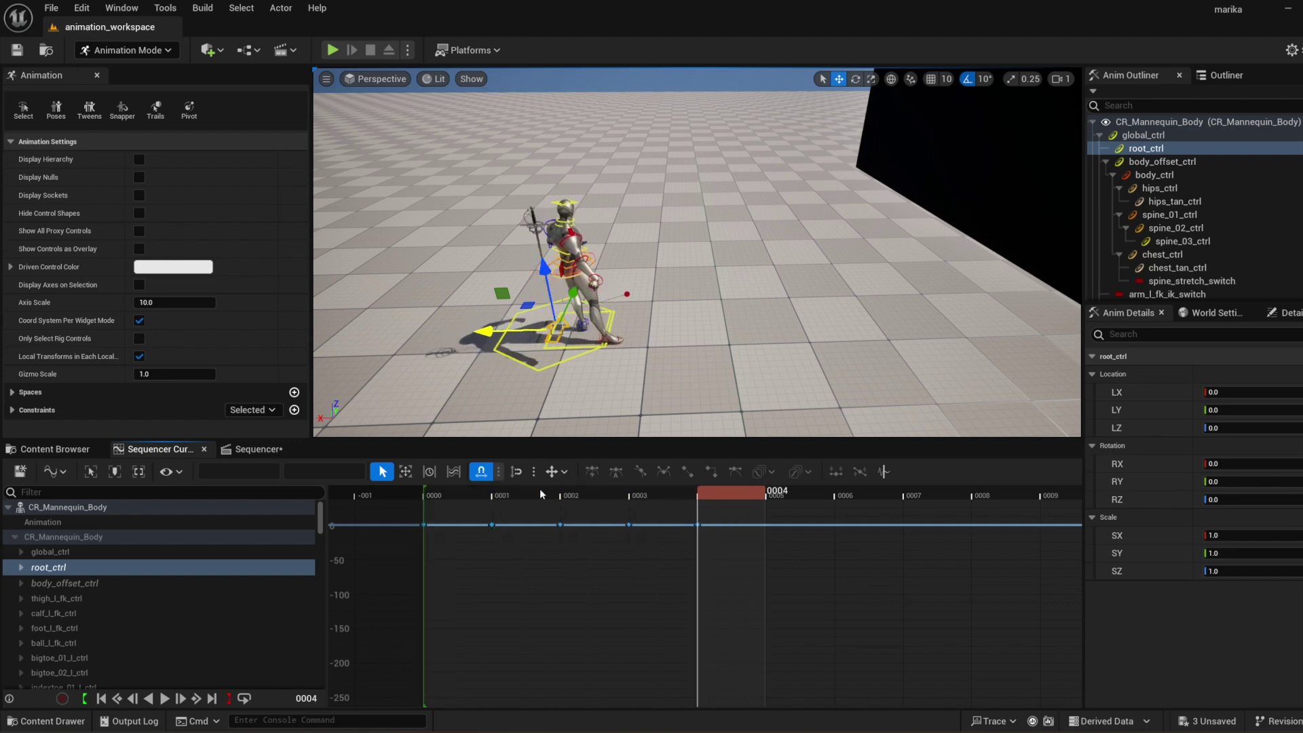
- Return to frame 0 and paste the Idle_combat control rig pose with mirroring enabled
left_click(472, 495)
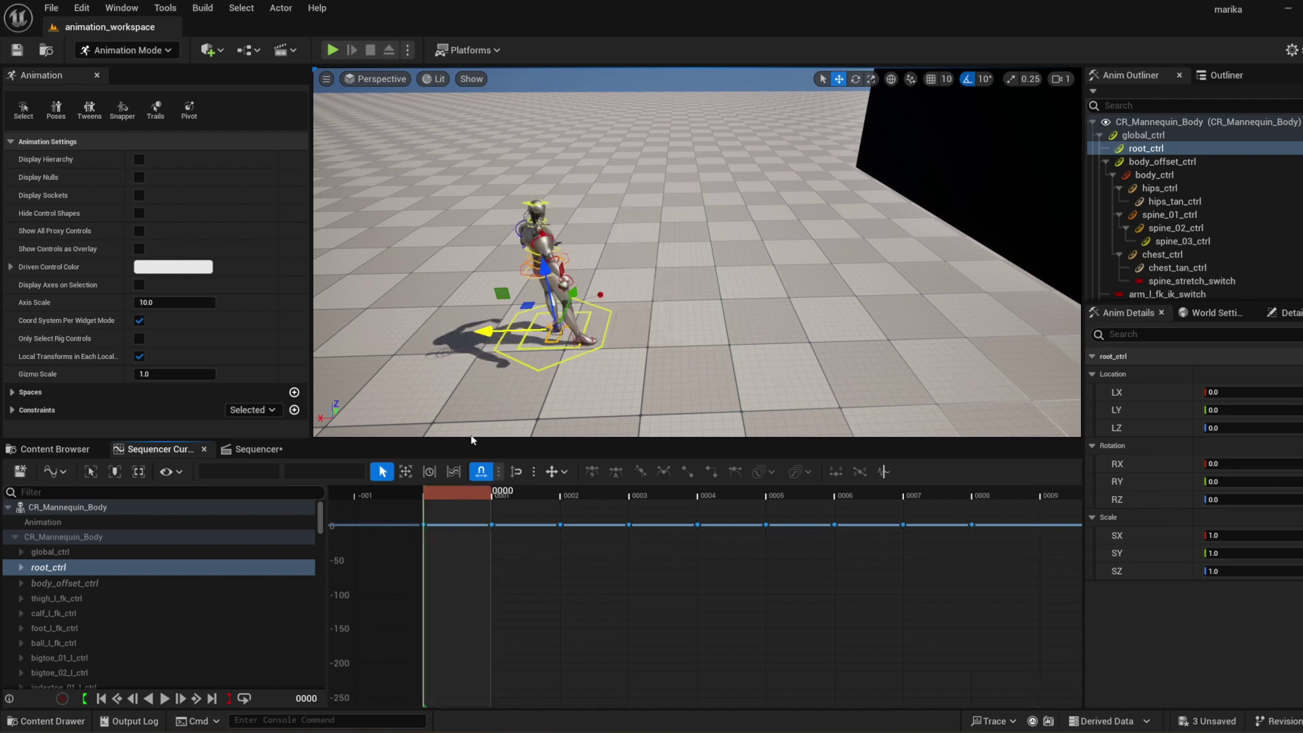
left_click(55, 109)
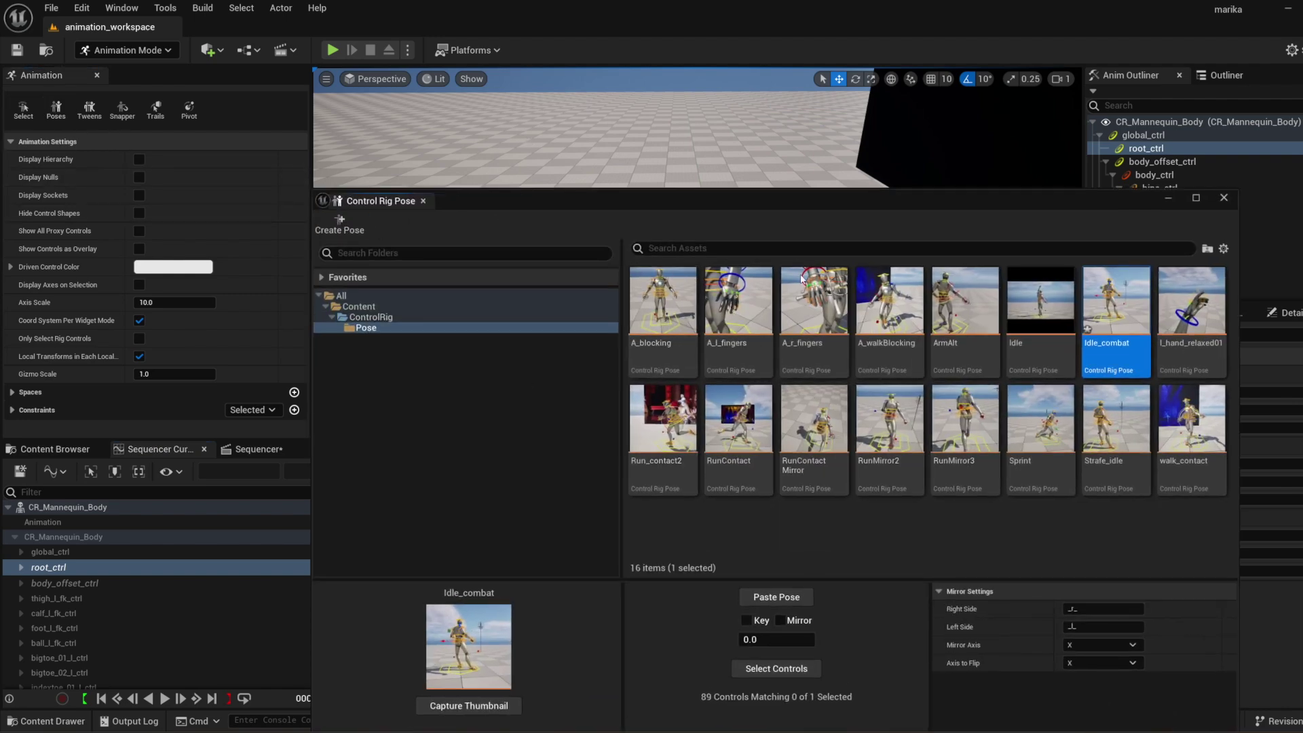
left_click(781, 620)
left_click(776, 597)
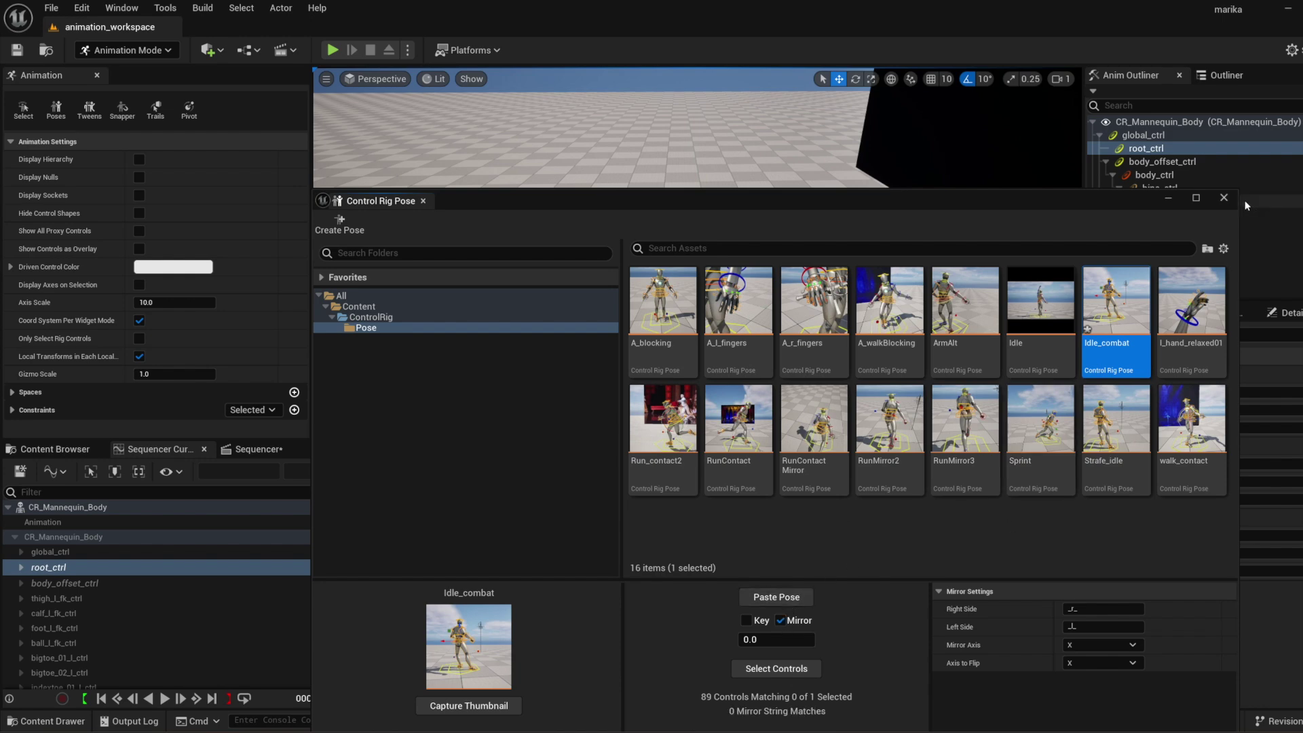
left_click(1223, 198)
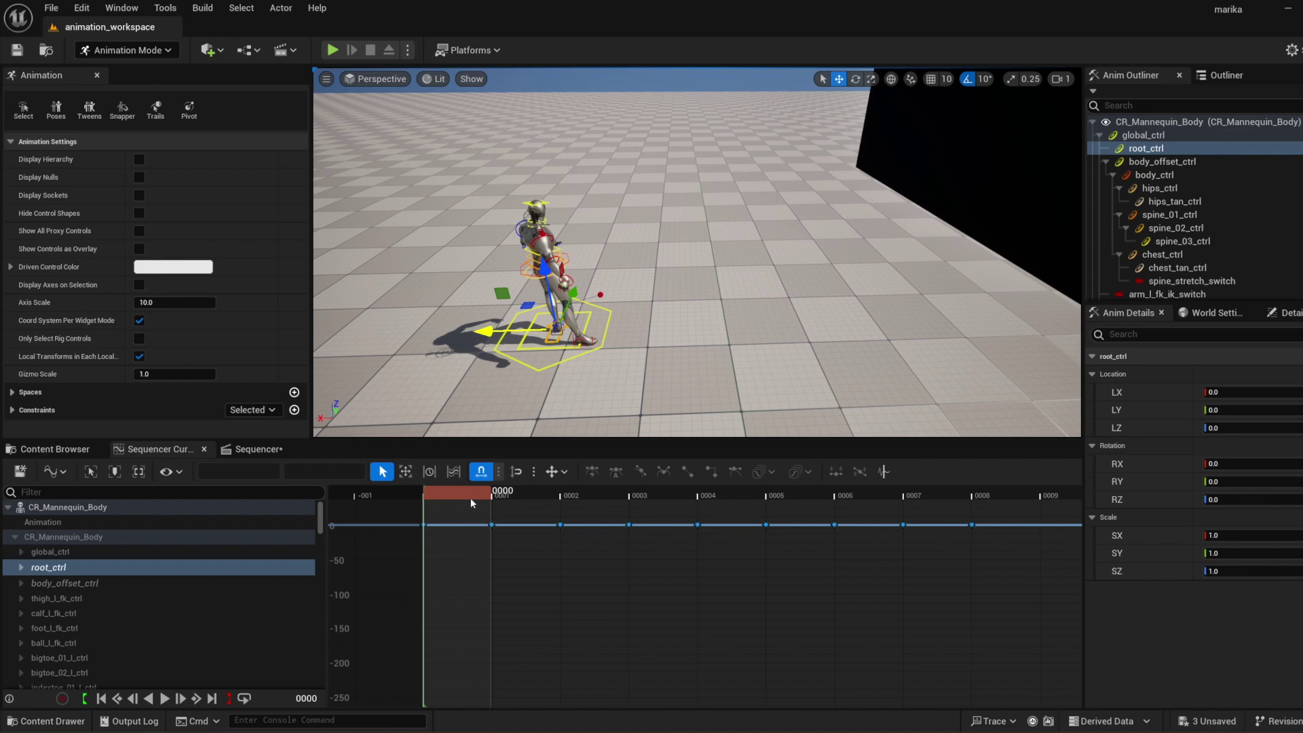
key("space")
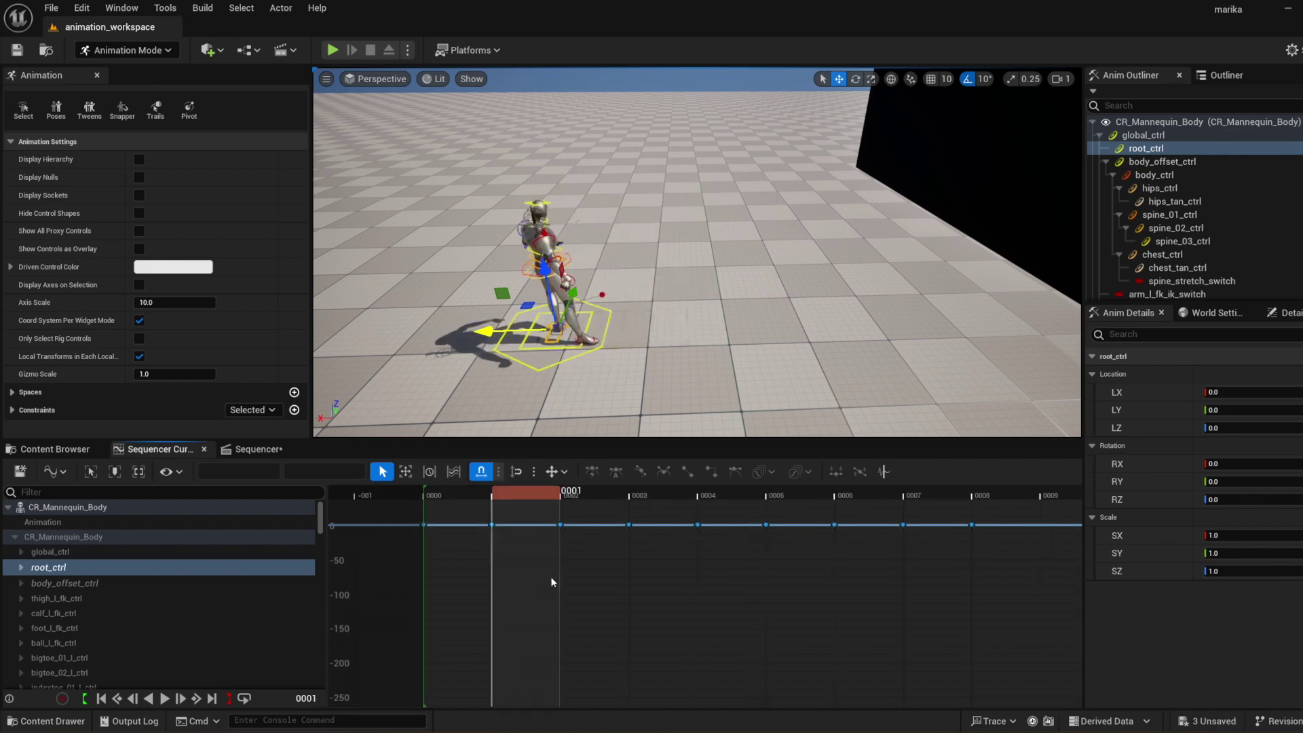